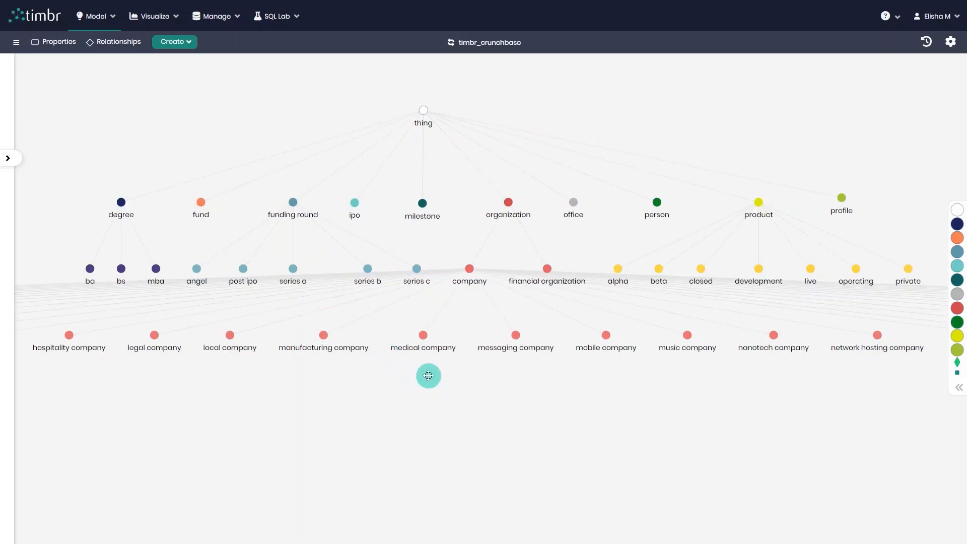
# Examine the medical company concept's summary, properties, relationships and logic, and close its details
pyautogui.click(423, 340)
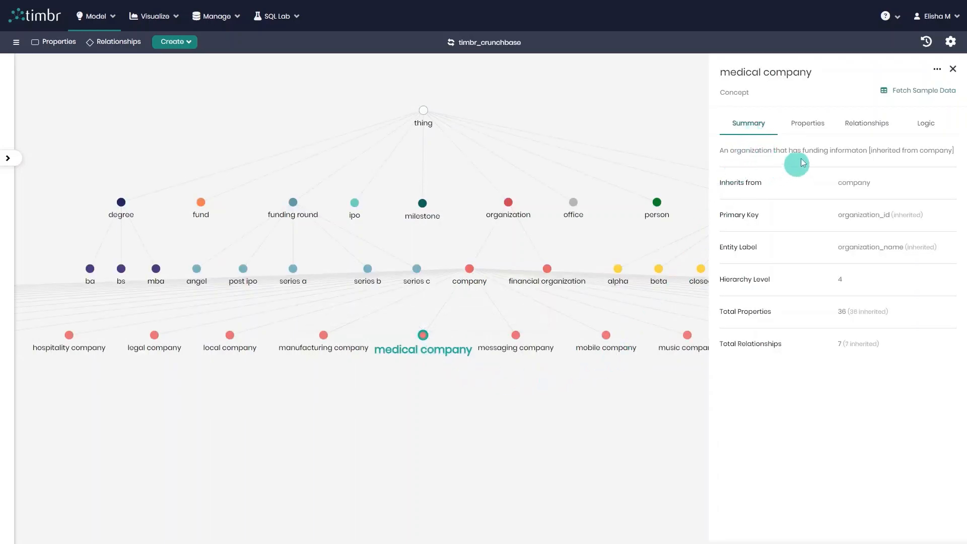
pyautogui.click(809, 129)
pyautogui.scroll(-3, 816, 222)
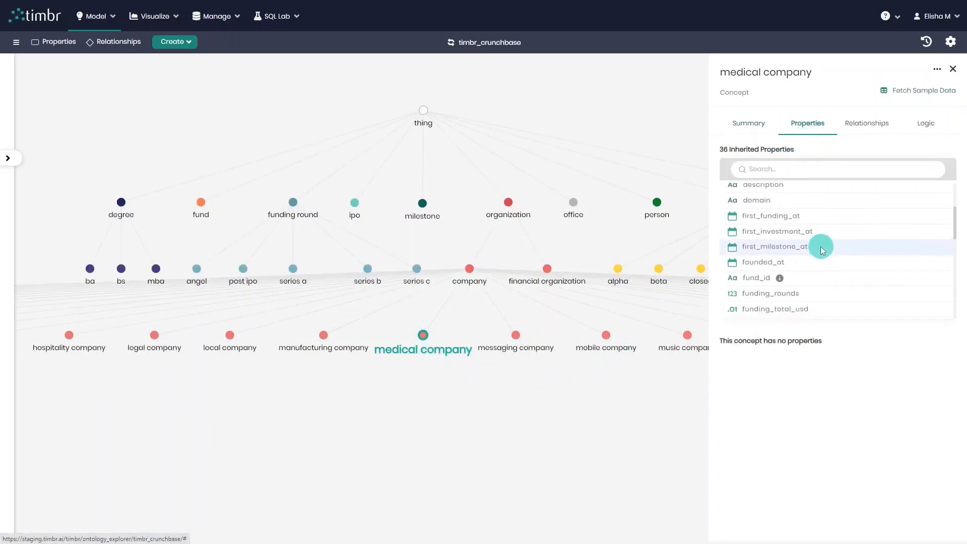
pyautogui.click(867, 124)
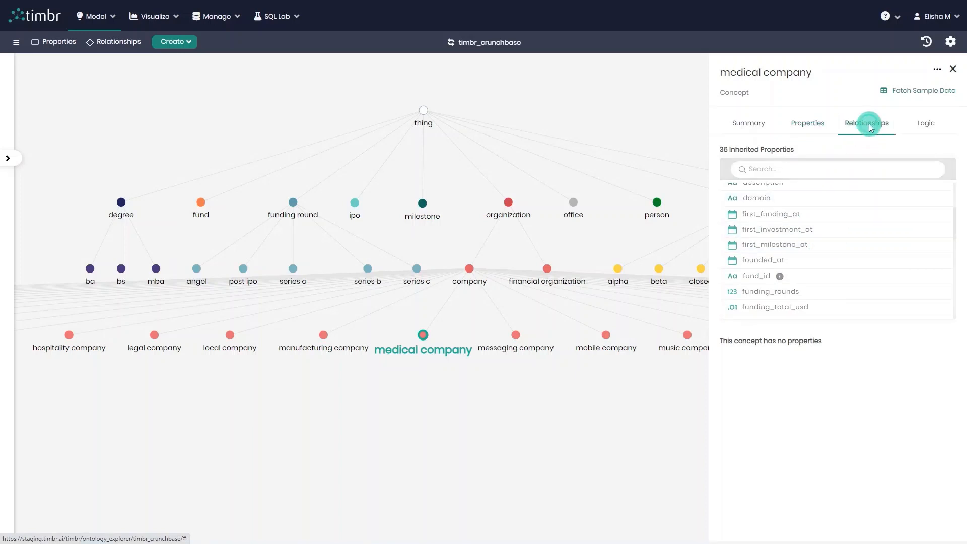
pyautogui.scroll(-1, 875, 230)
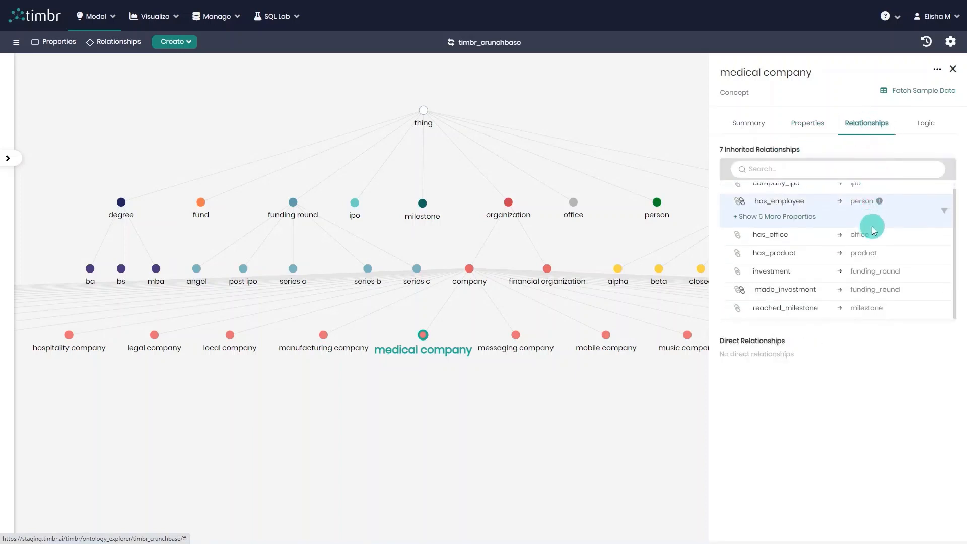
pyautogui.click(926, 124)
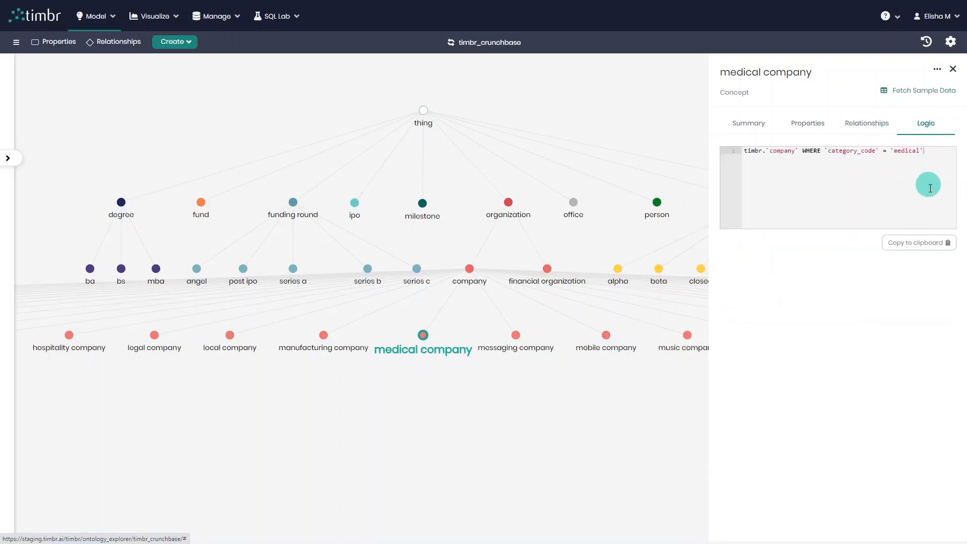
pyautogui.click(954, 69)
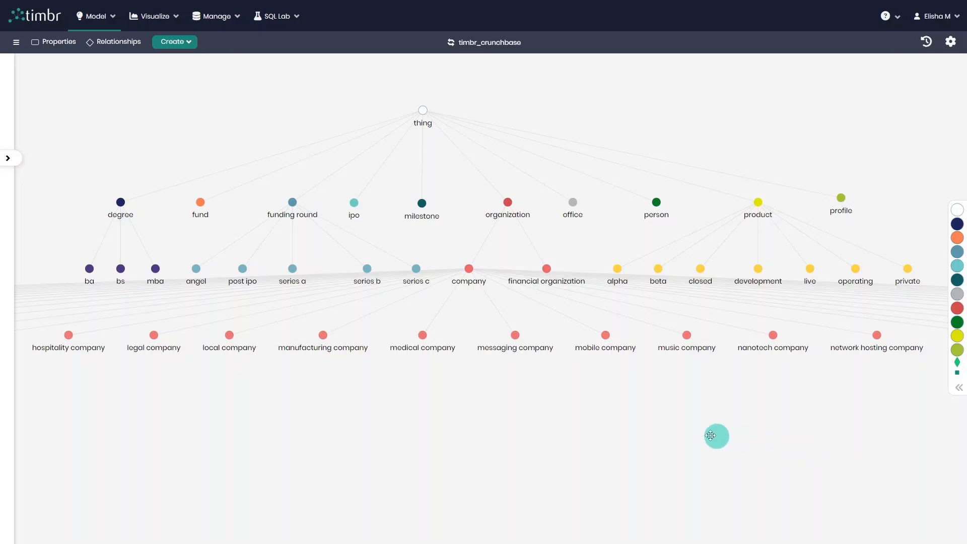
# Start a new many-to-many relationship on the company concept and make it transitive with a transitivity depth of 3
pyautogui.click(472, 277)
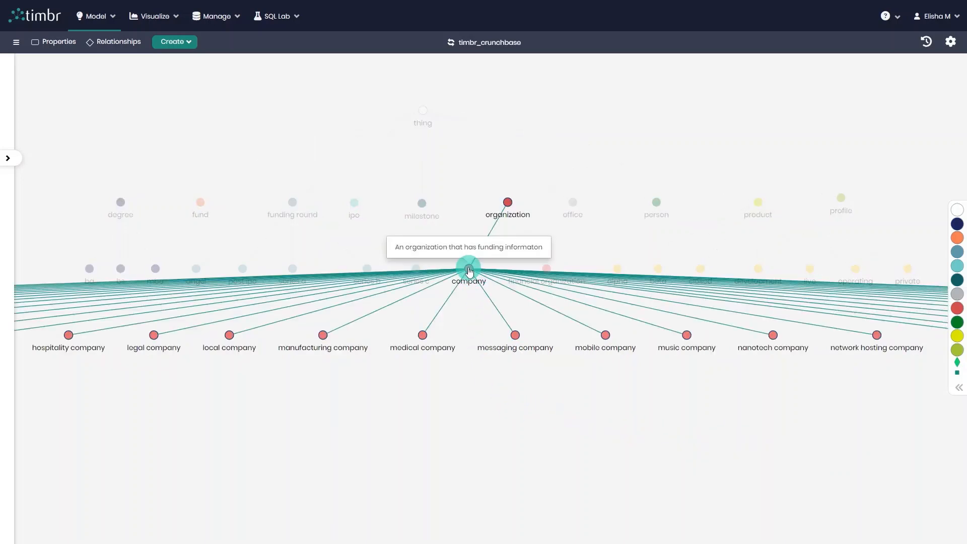
pyautogui.rightClick(469, 271)
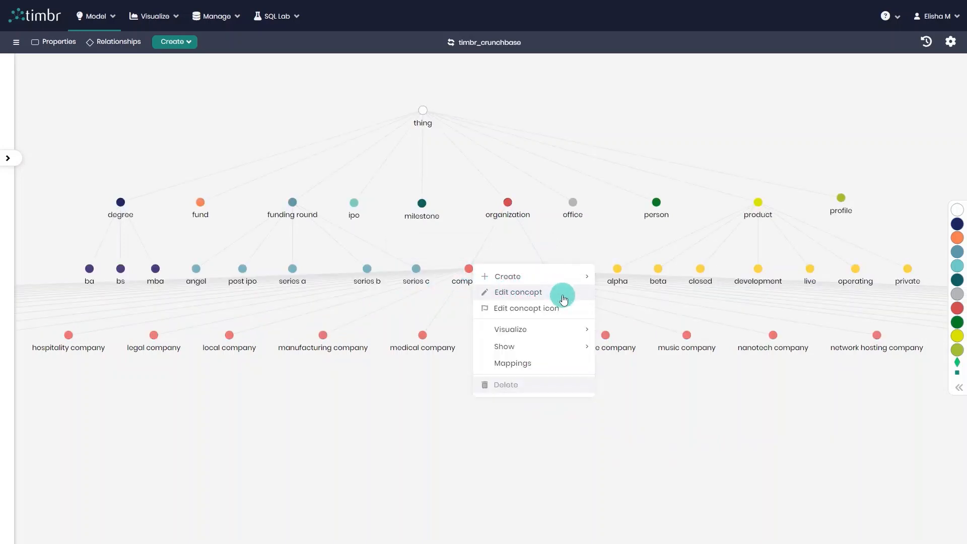
pyautogui.click(519, 293)
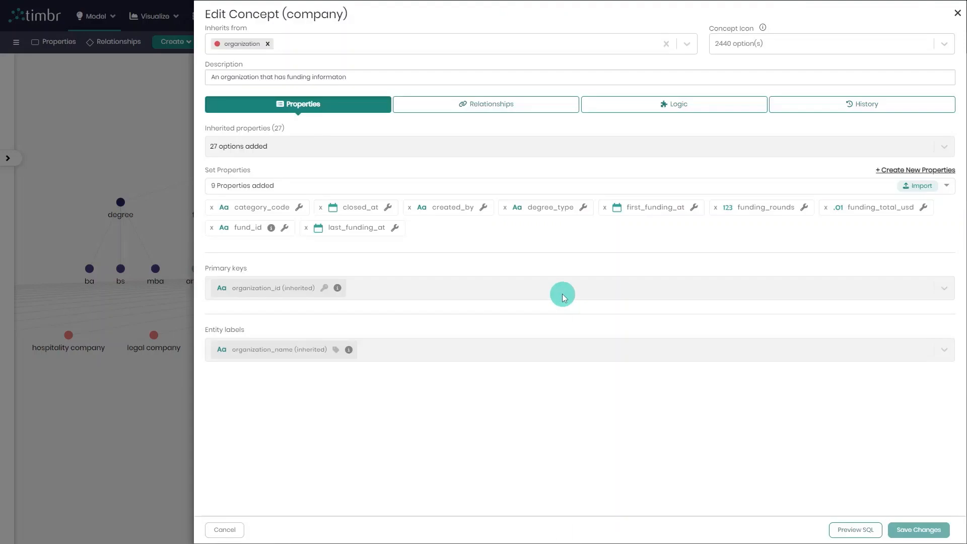
pyautogui.click(508, 112)
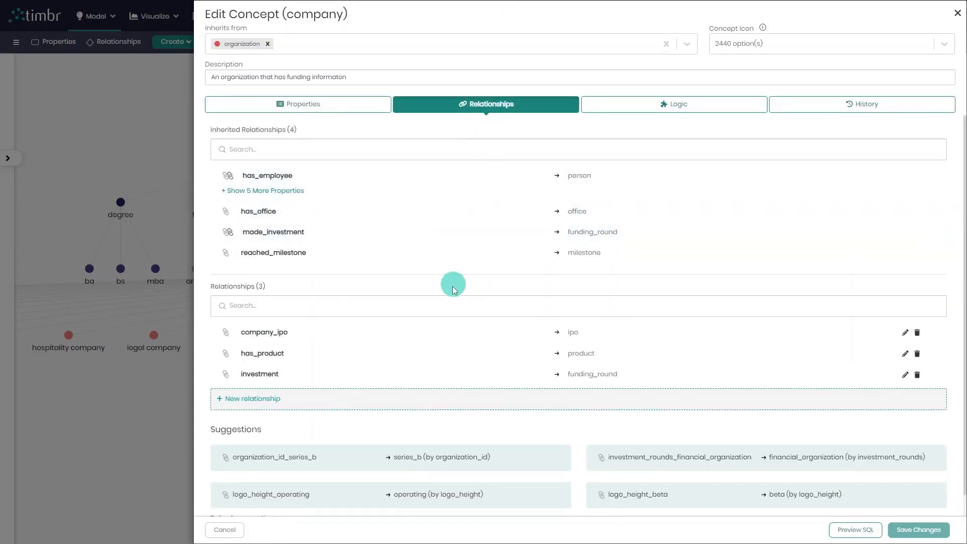
pyautogui.scroll(-1, 447, 305)
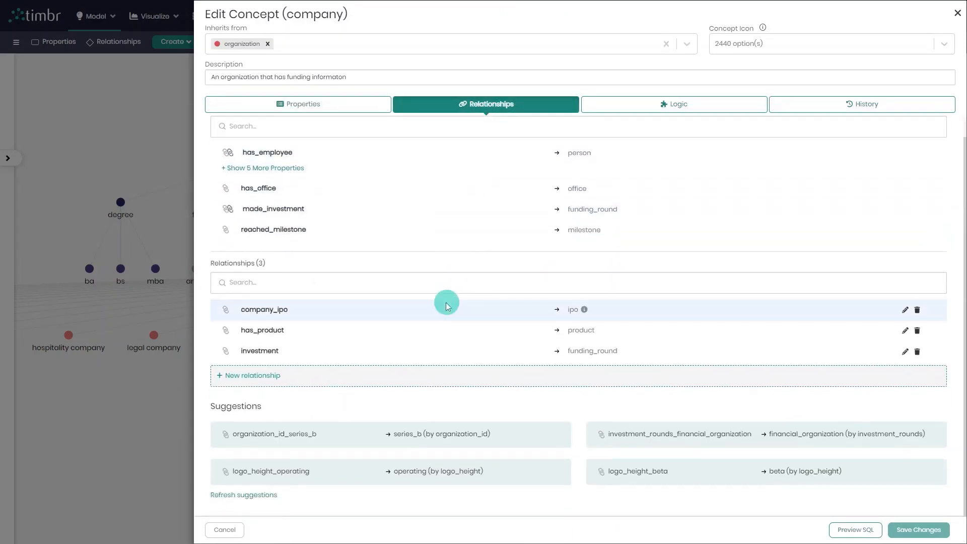
pyautogui.click(305, 378)
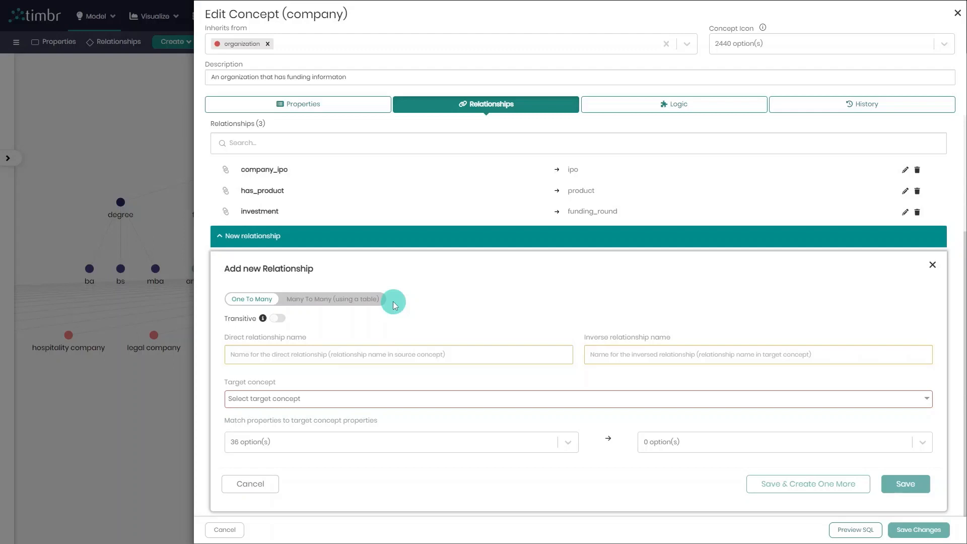
pyautogui.click(367, 300)
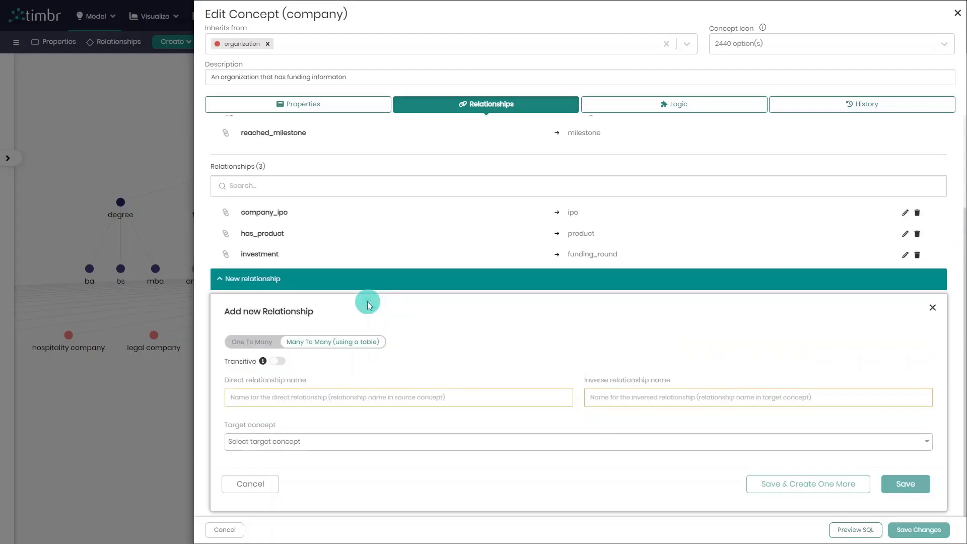
pyautogui.click(277, 362)
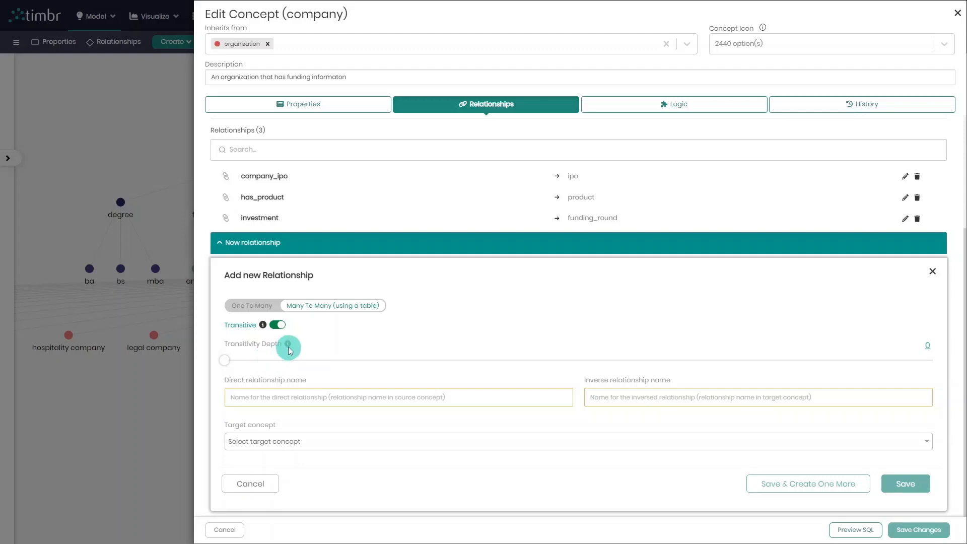
pyautogui.moveTo(289, 345)
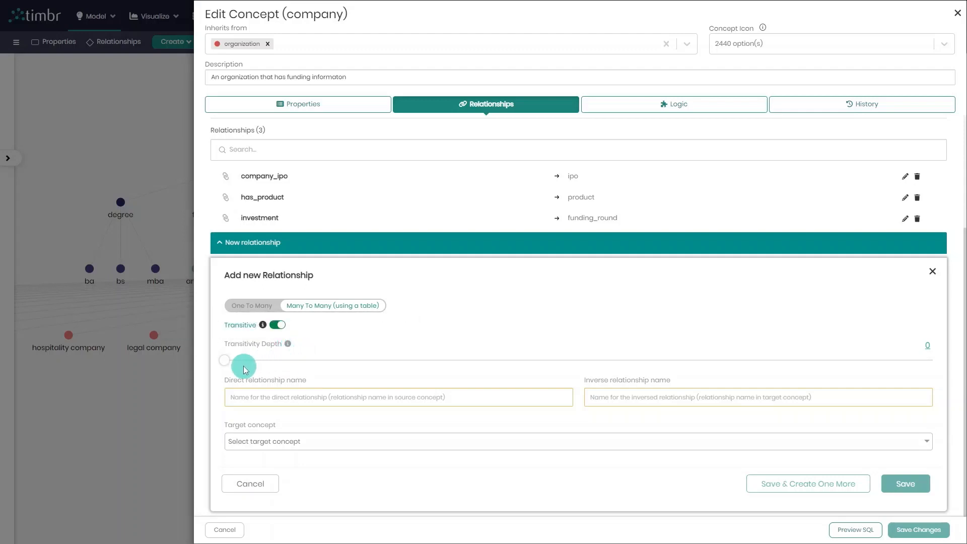
pyautogui.moveTo(226, 360); pyautogui.dragTo(258, 361)
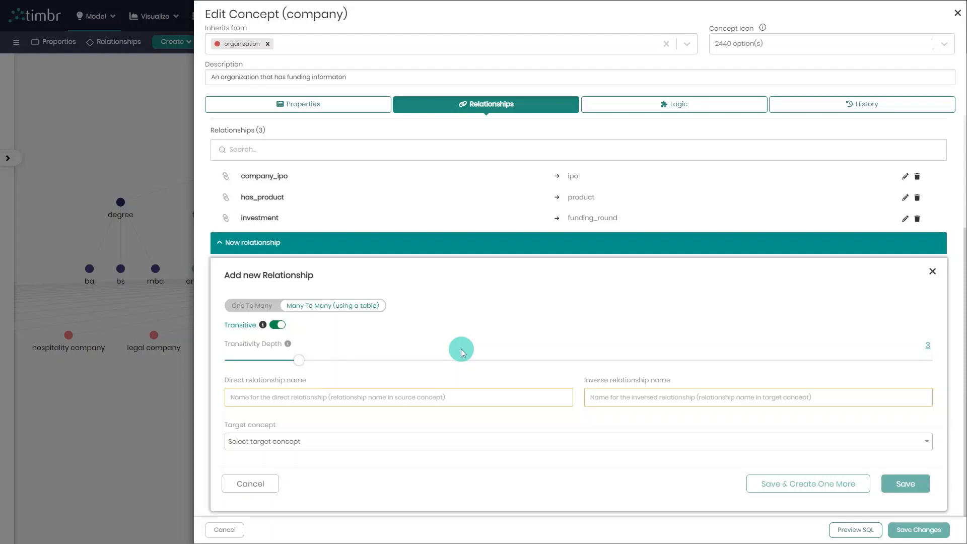
# Name the direct relationship has_acquired and the inverse relationship acquired_by
pyautogui.click(422, 398)
pyautogui.write('has_acquired')
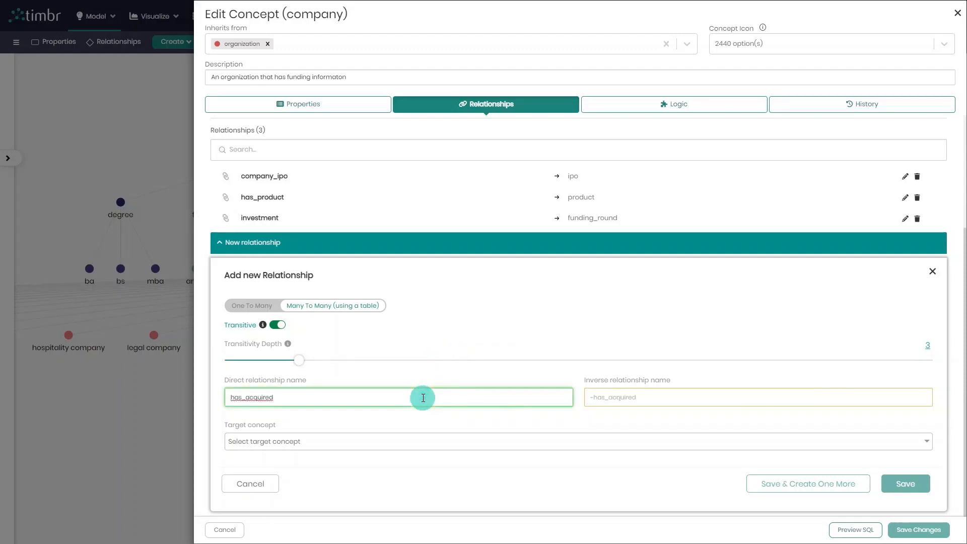
pyautogui.click(622, 399)
pyautogui.write('acquired_by')
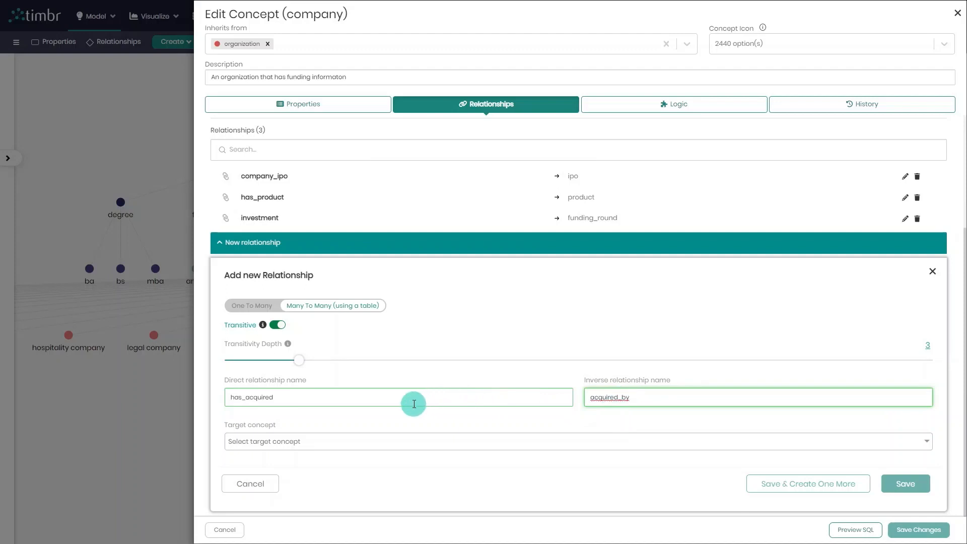
pyautogui.click(393, 401)
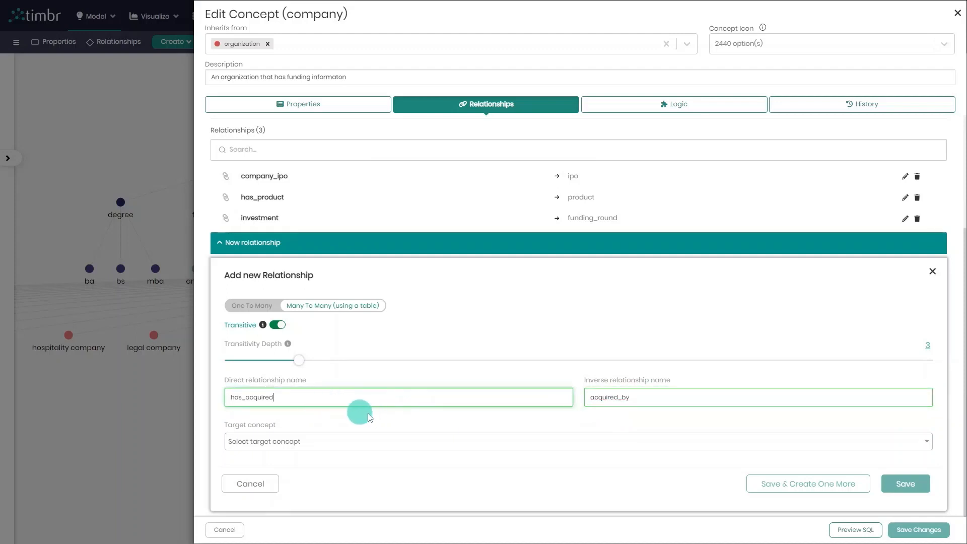
pyautogui.click(660, 401)
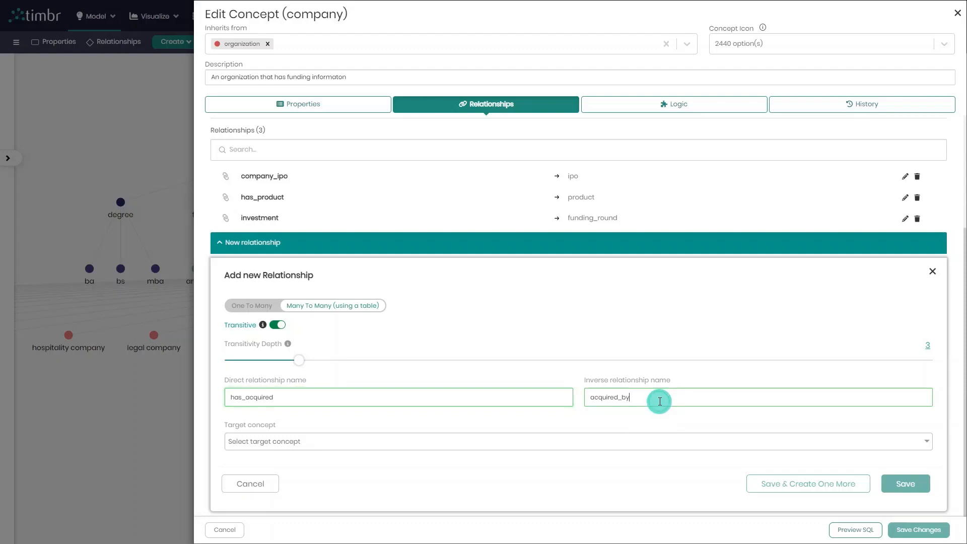
pyautogui.click(642, 422)
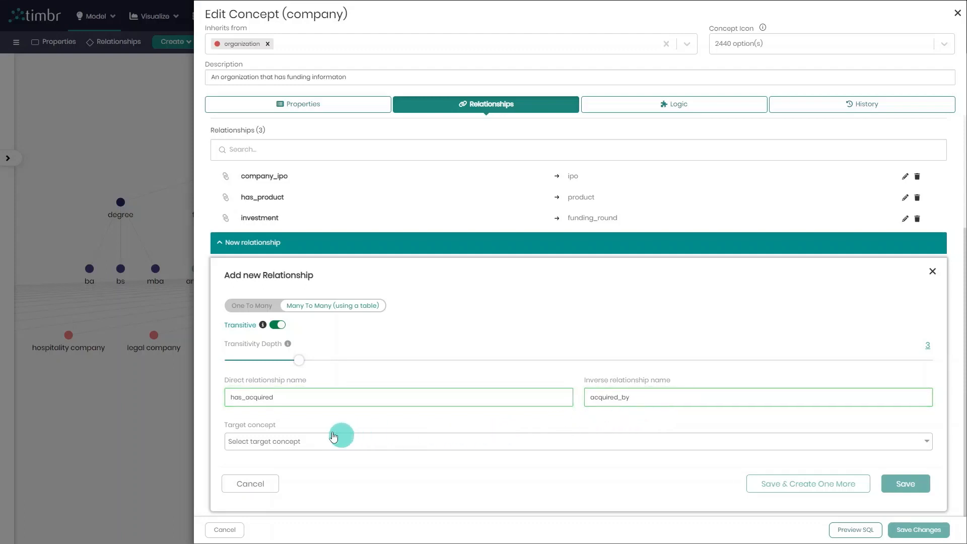
# Set company, under organization, as the relationship's target concept, and save the relationship and the concept changes
pyautogui.click(304, 442)
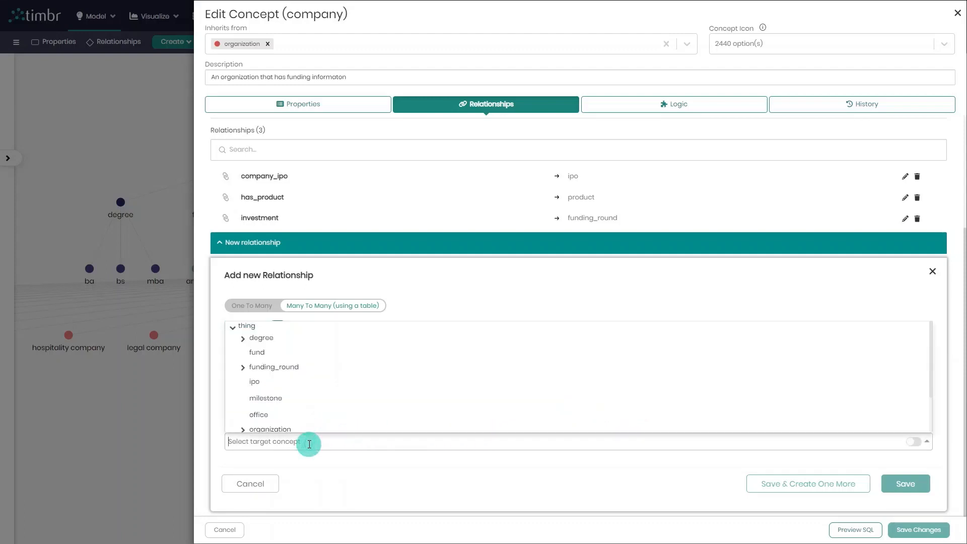
pyautogui.scroll(-1, 252, 398)
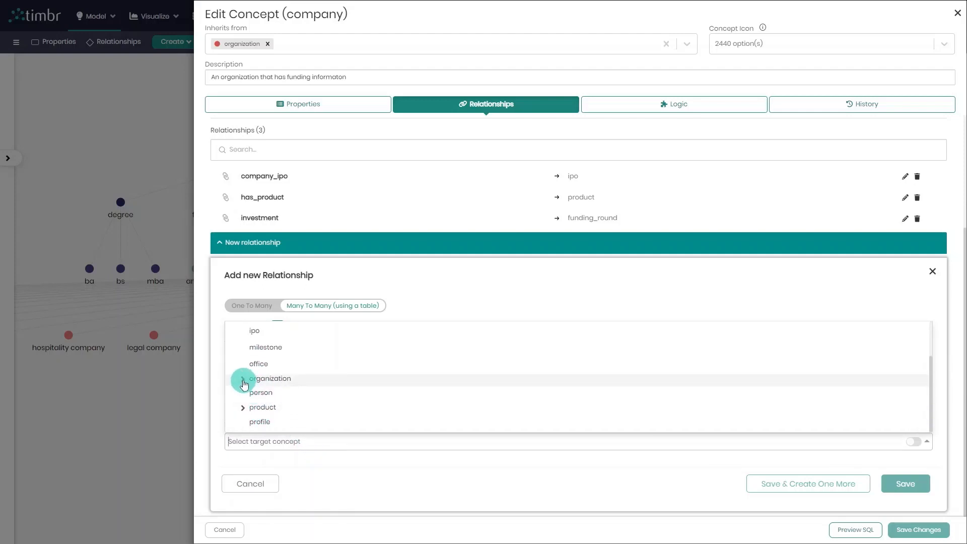
pyautogui.click(243, 380)
pyautogui.click(277, 391)
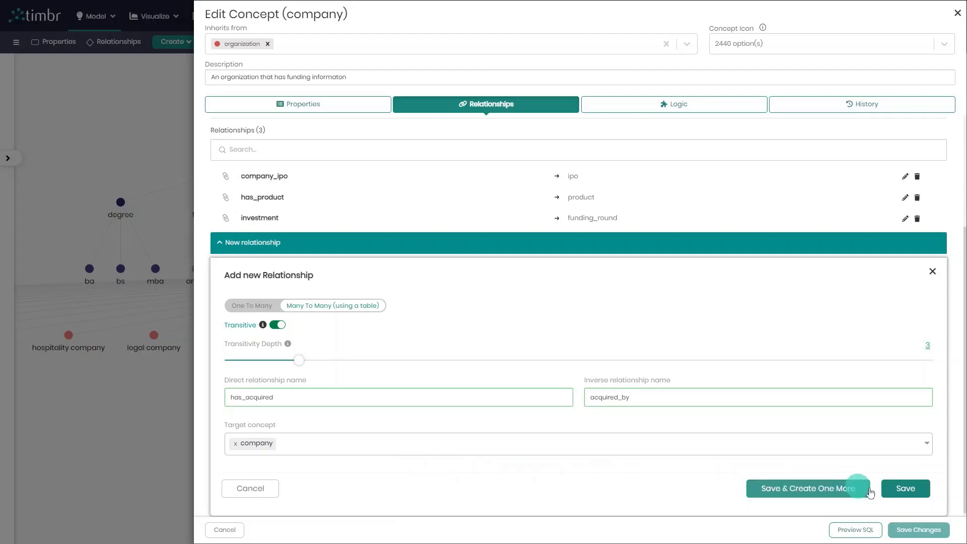
pyautogui.click(905, 488)
pyautogui.click(906, 537)
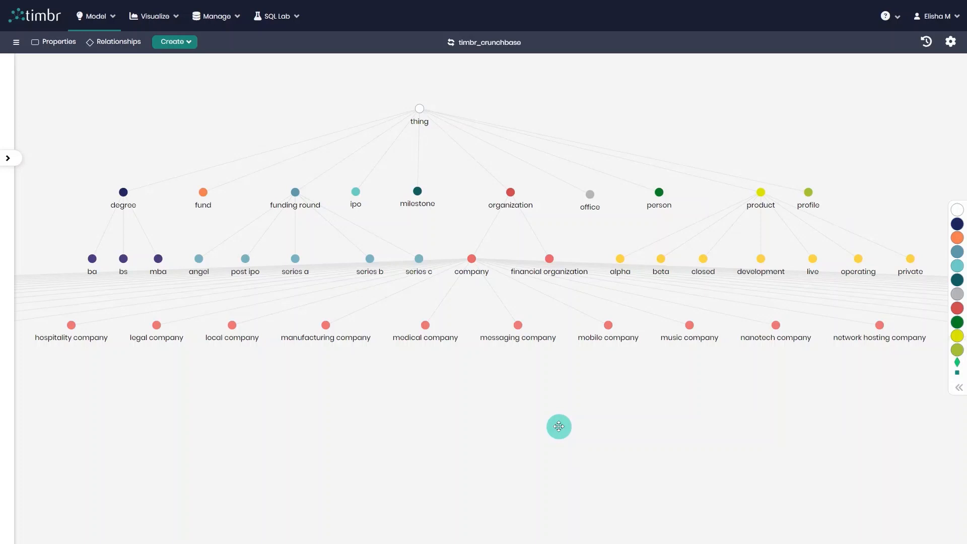
# Start a many-to-many mapping from the company concept for its has_acquired relationship and proceed to the mapping details
pyautogui.rightClick(473, 260)
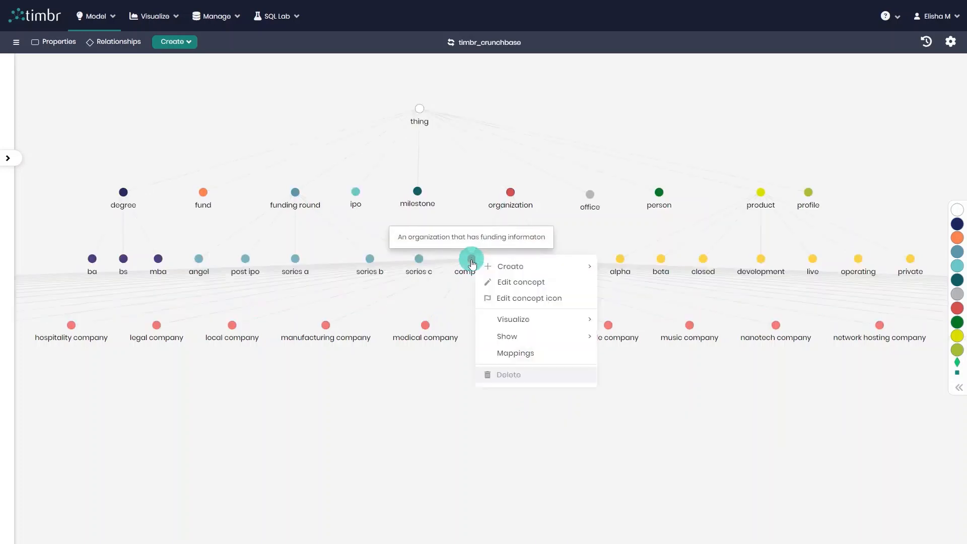
pyautogui.click(553, 358)
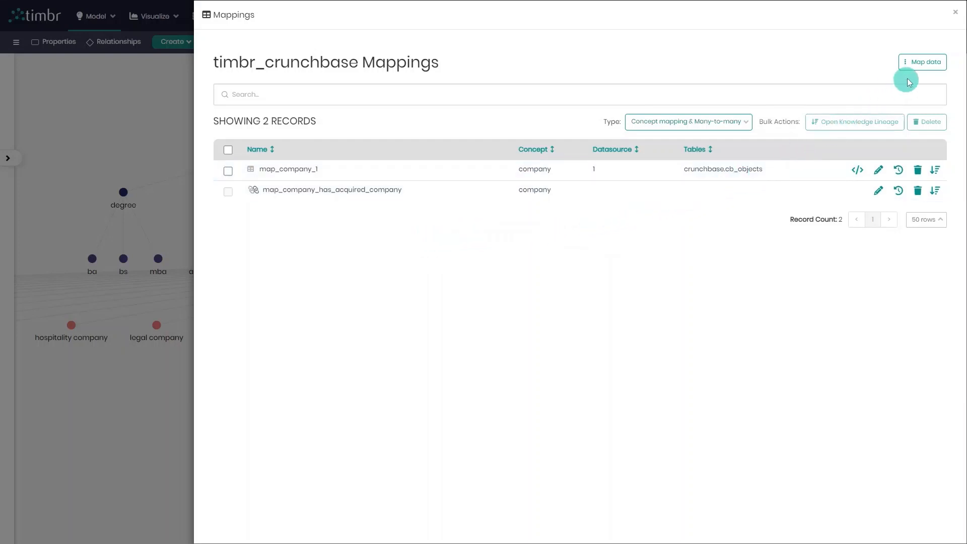
pyautogui.click(935, 67)
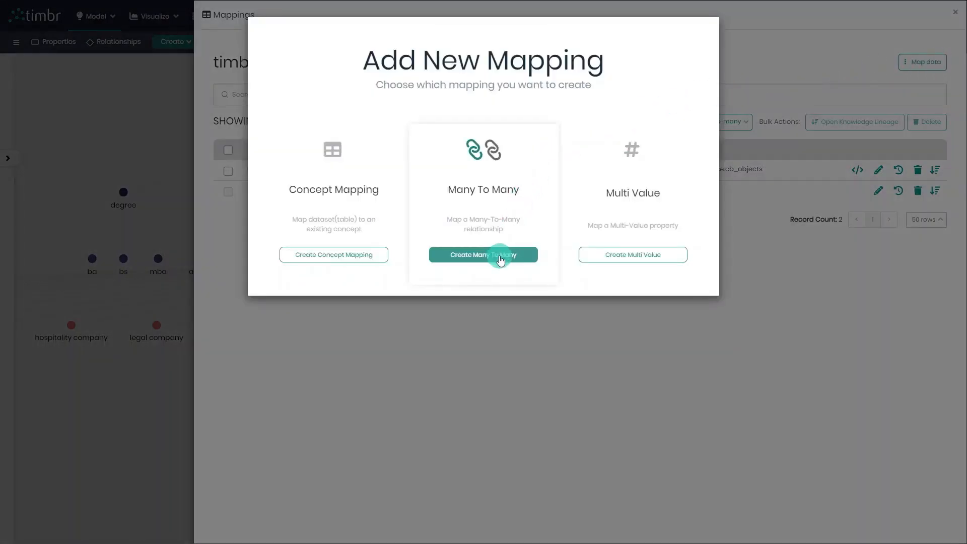
pyautogui.click(501, 256)
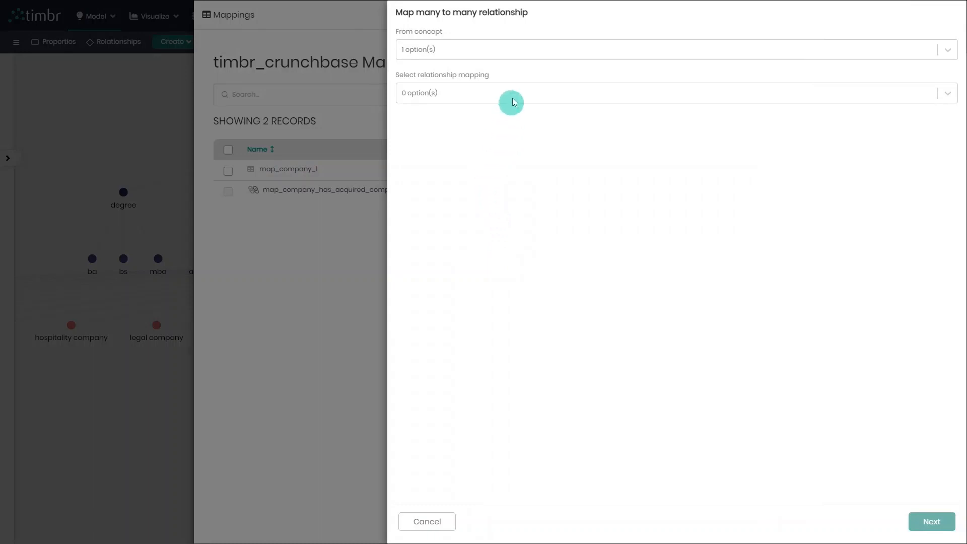
pyautogui.click(496, 54)
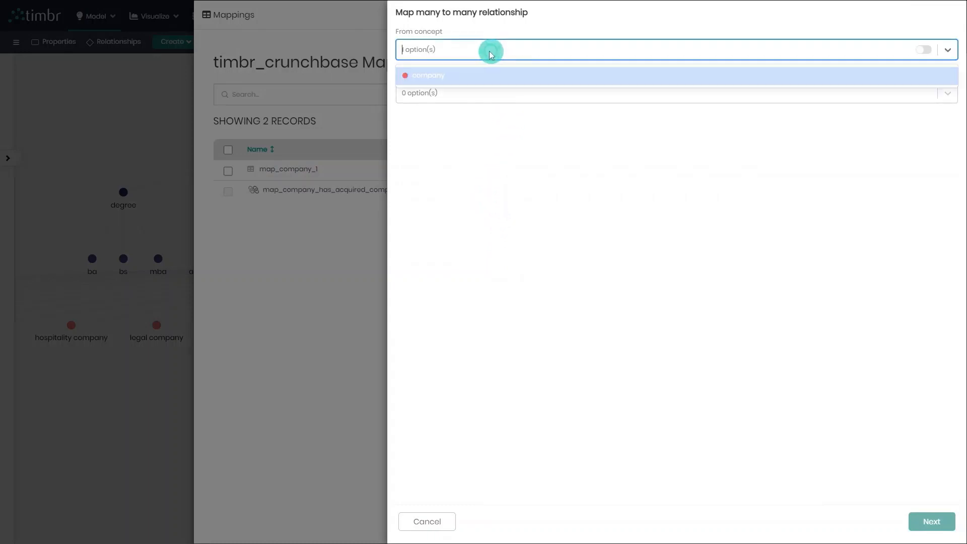
pyautogui.click(464, 78)
pyautogui.click(452, 95)
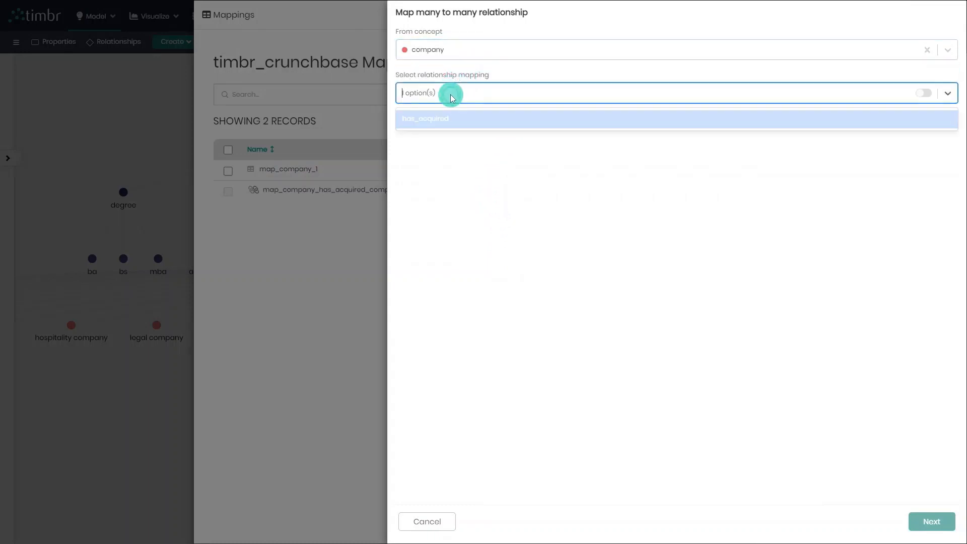
pyautogui.click(429, 118)
pyautogui.click(937, 525)
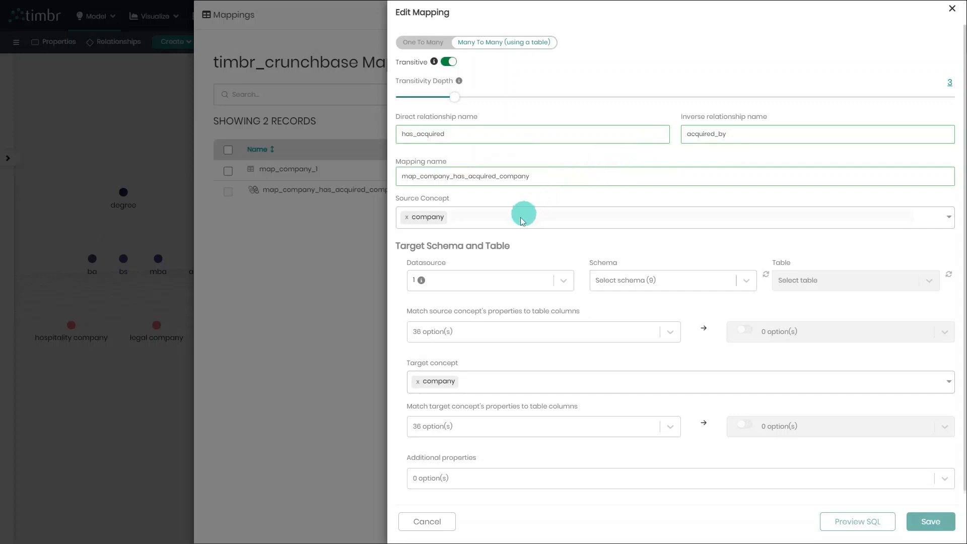
# Set the mapping's target schema to crunchbase and its table to cb_acquisitions
pyautogui.click(623, 282)
pyautogui.write('cr')
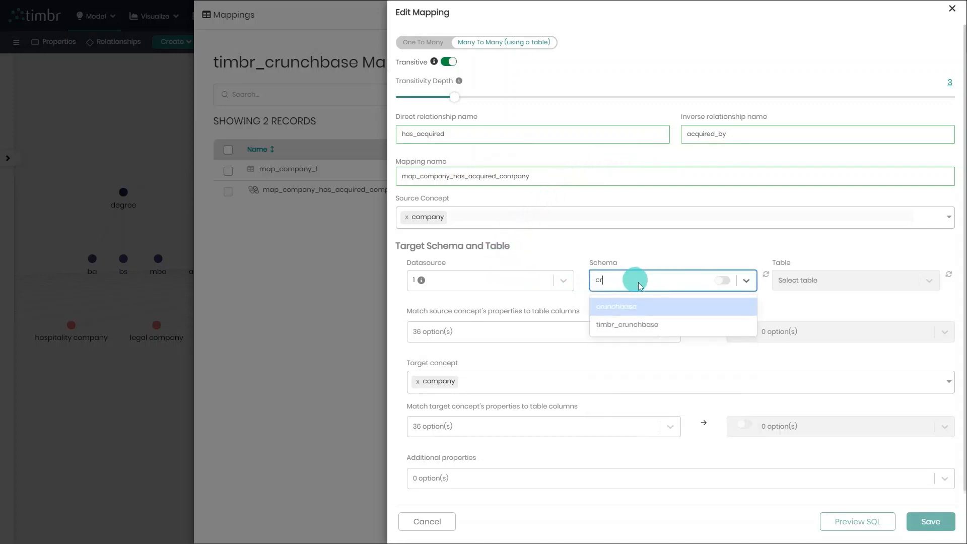
pyautogui.click(644, 304)
pyautogui.click(832, 281)
pyautogui.write('cb')
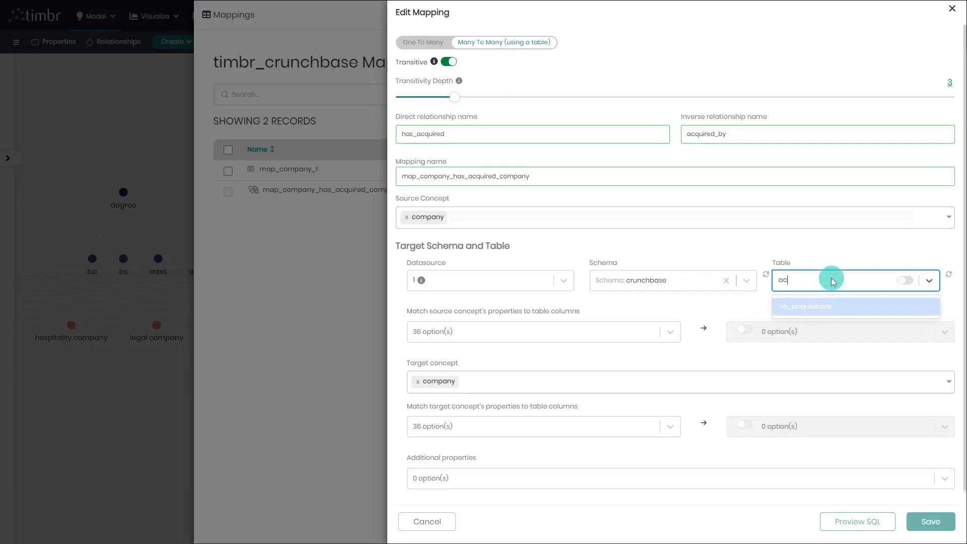
pyautogui.click(831, 304)
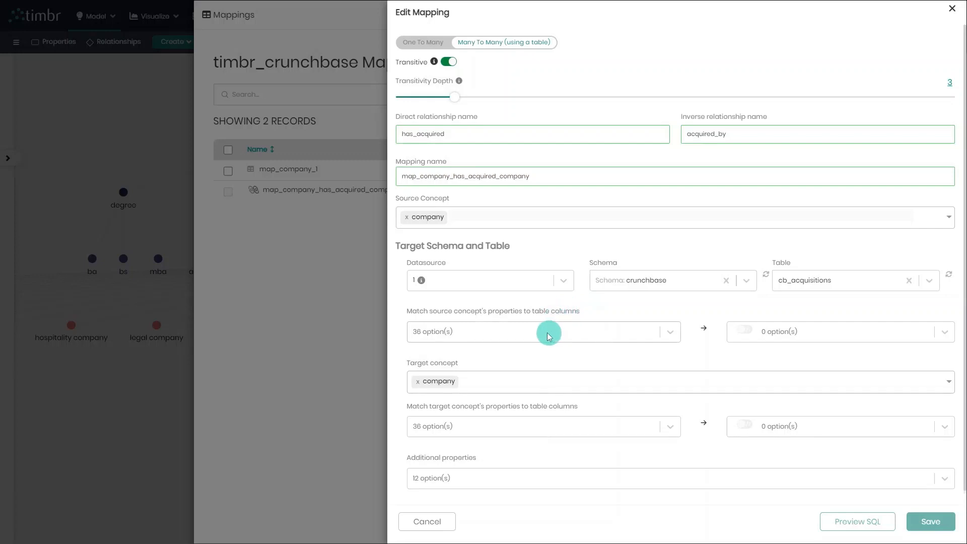
# Match the source concept's organization_id property to the acquiring_object_id column of the acquisitions table
pyautogui.click(455, 330)
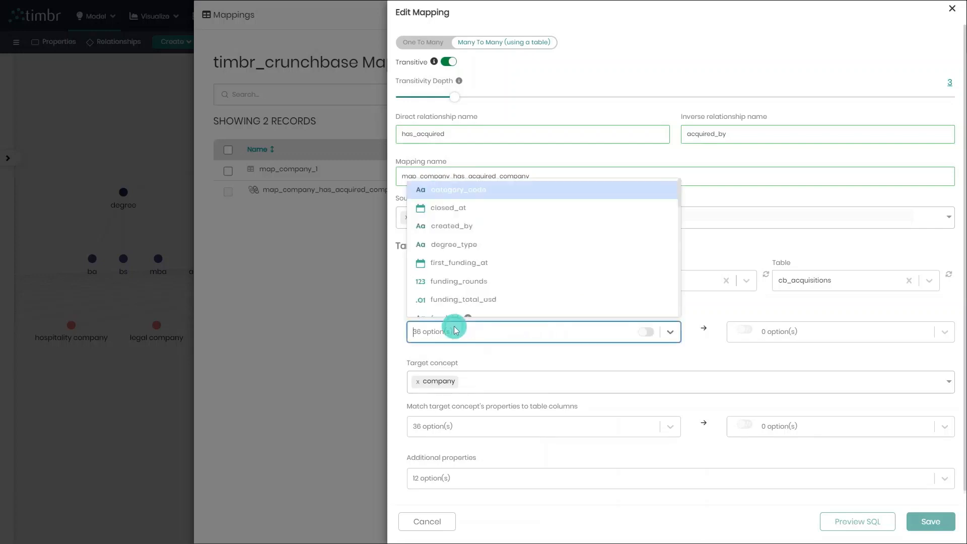
pyautogui.write('or')
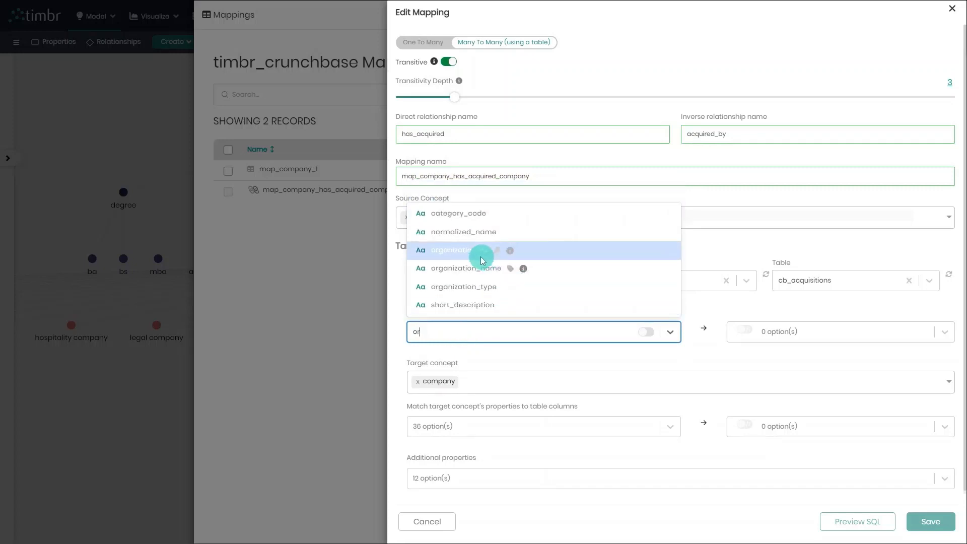
pyautogui.click(482, 258)
pyautogui.click(789, 334)
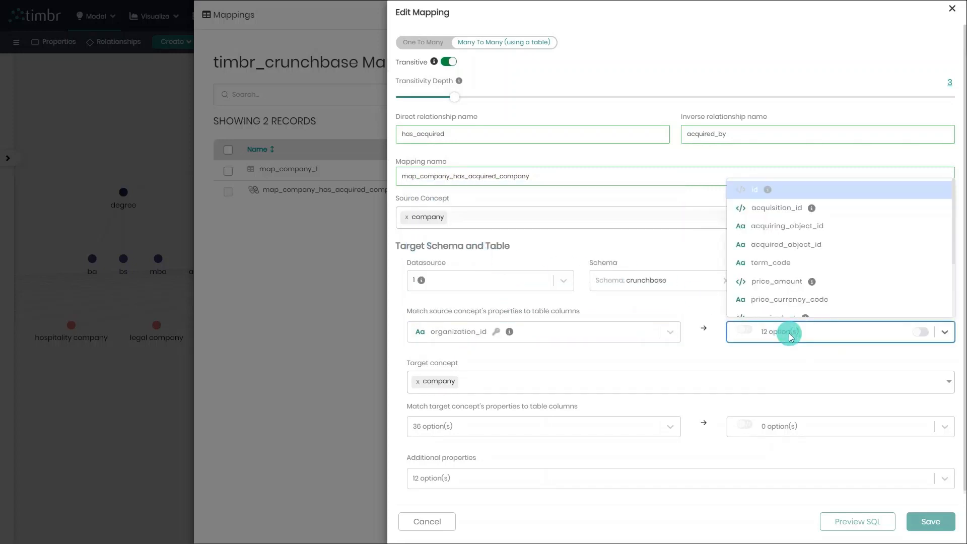
pyautogui.click(835, 226)
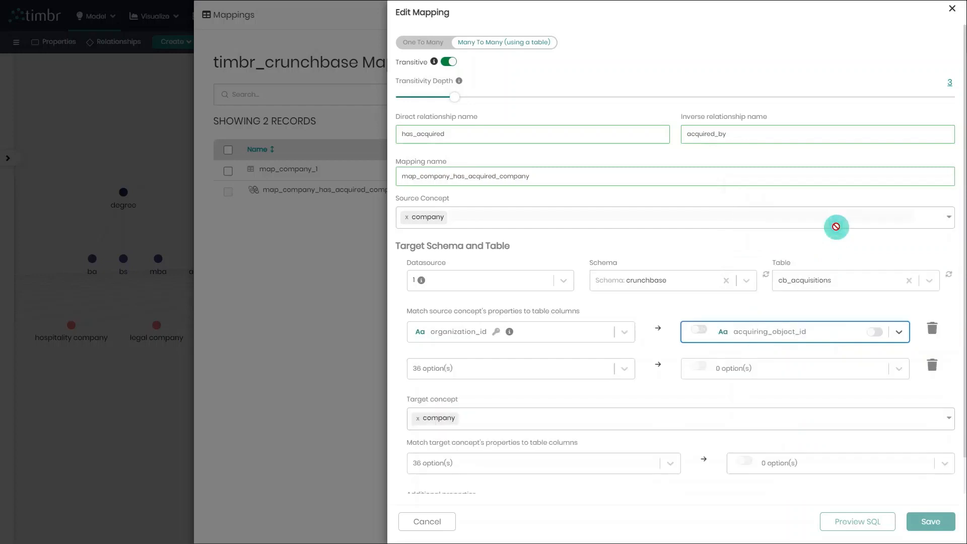
# Match the target concept's organization_id property to the acquired_object_id column of the acquisitions table
pyautogui.scroll(-1, 574, 393)
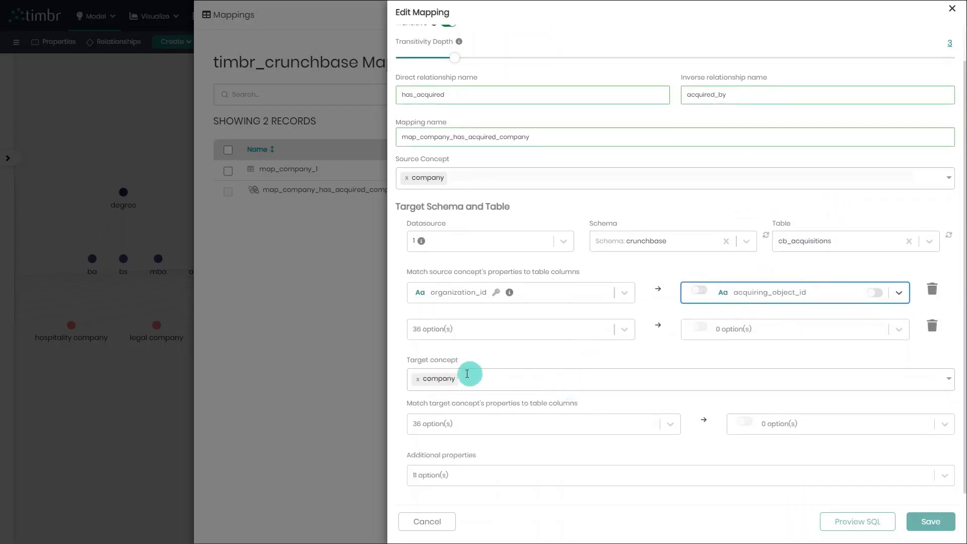
pyautogui.click(472, 432)
pyautogui.write('or')
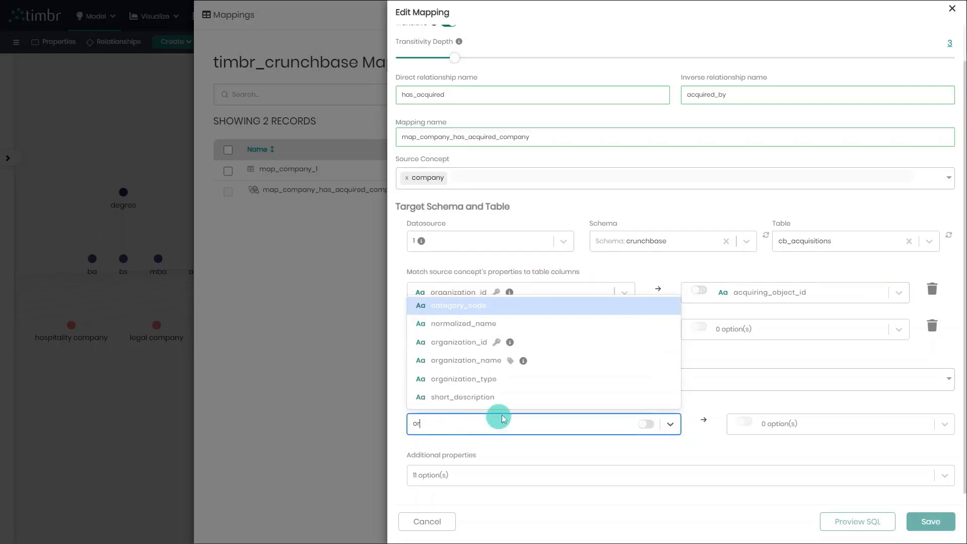
pyautogui.click(467, 345)
pyautogui.click(775, 423)
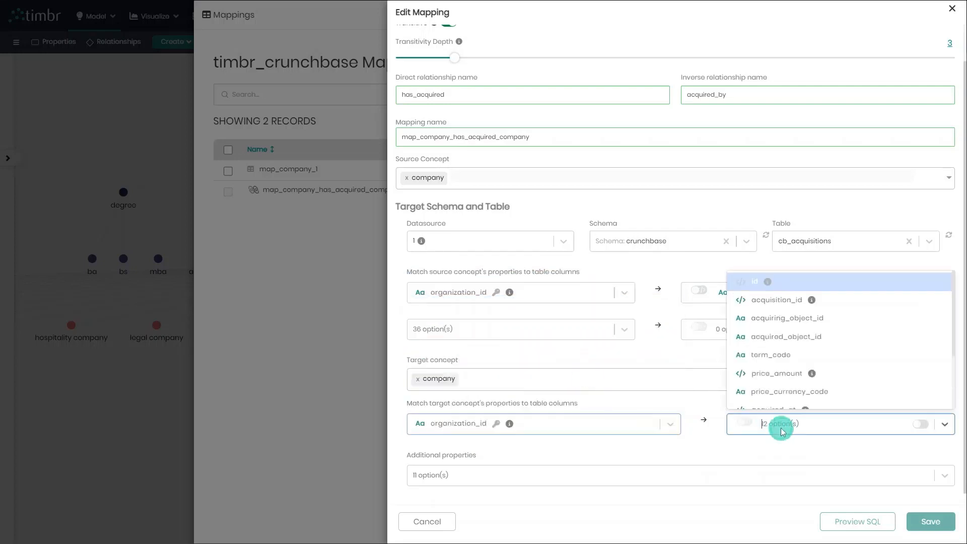
pyautogui.click(835, 337)
# Add acquisition_id and created_at as the relationship mapping's additional properties and save the mapping
pyautogui.scroll(-1, 687, 453)
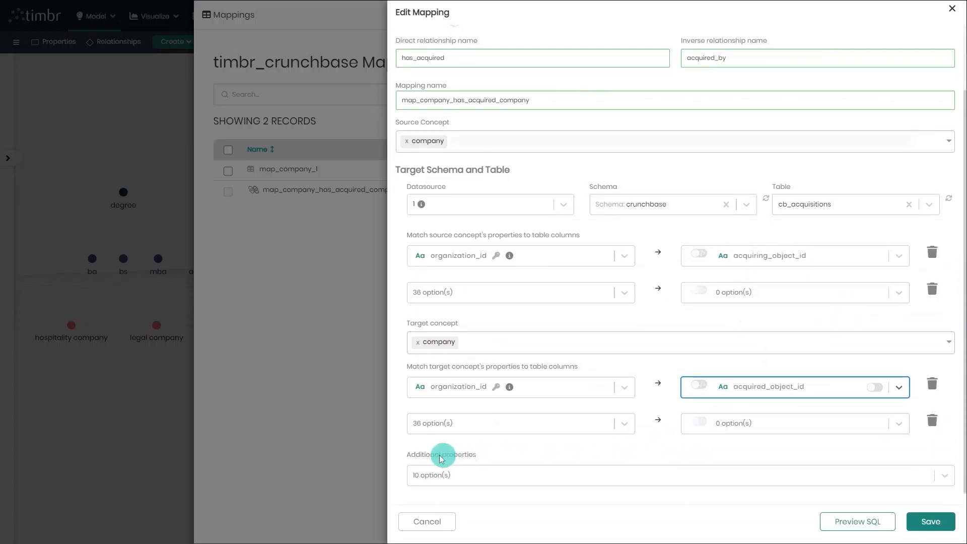
pyautogui.click(479, 480)
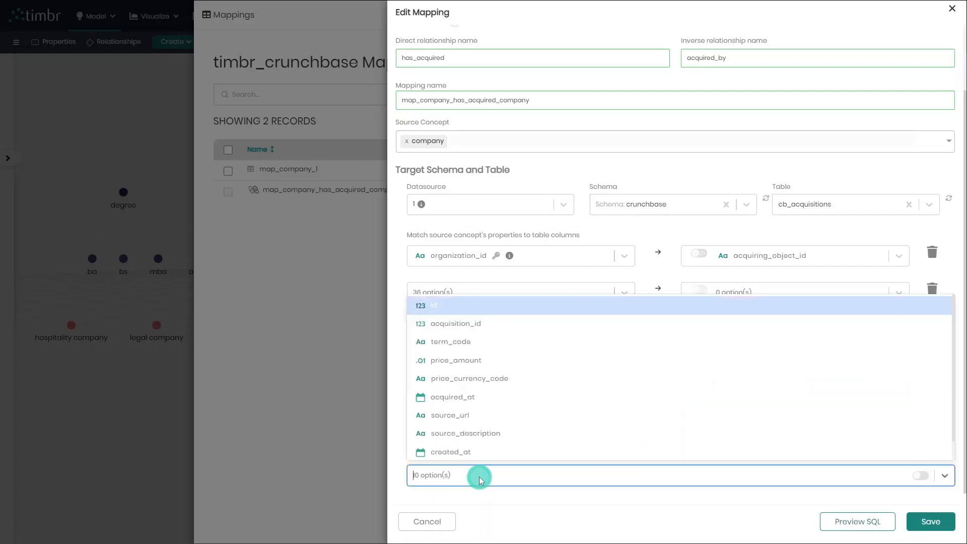
pyautogui.click(526, 324)
pyautogui.click(535, 472)
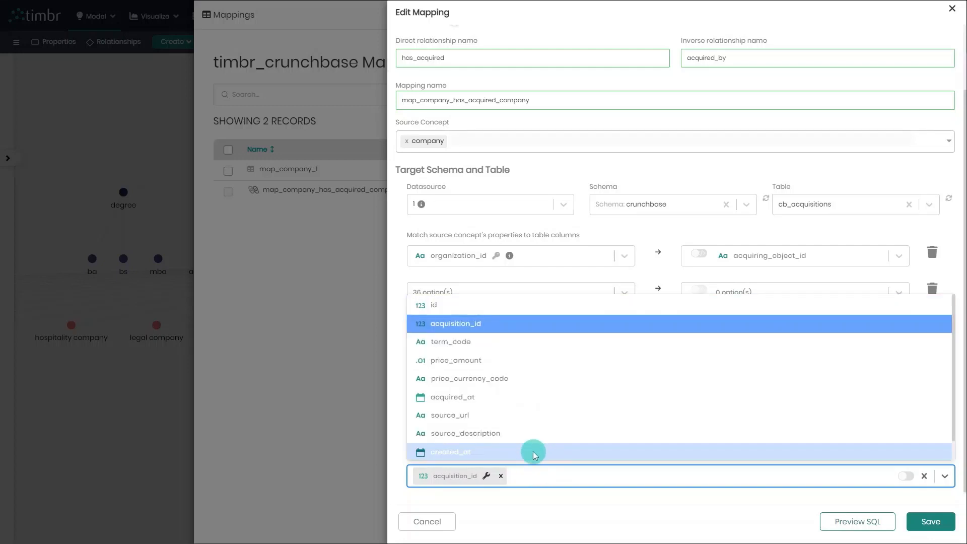
pyautogui.click(535, 451)
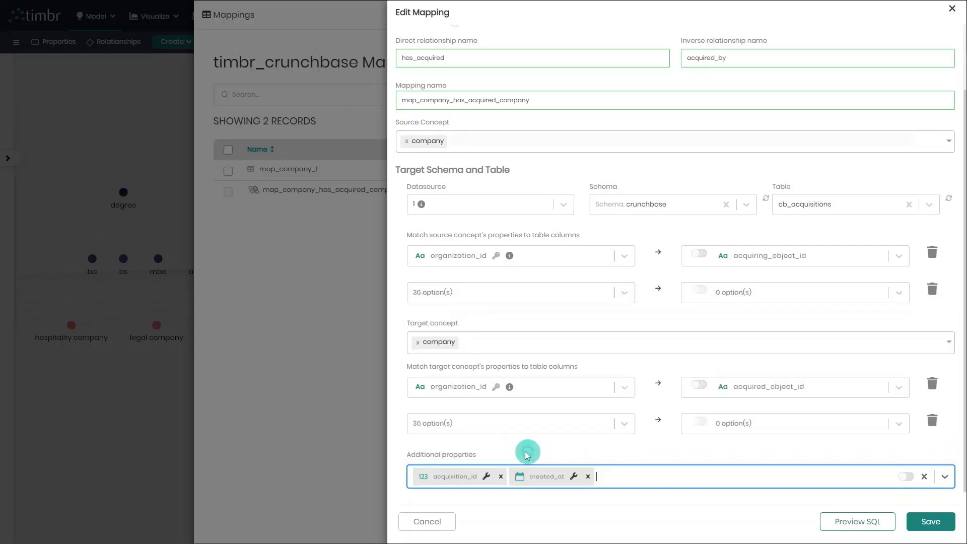
pyautogui.click(720, 507)
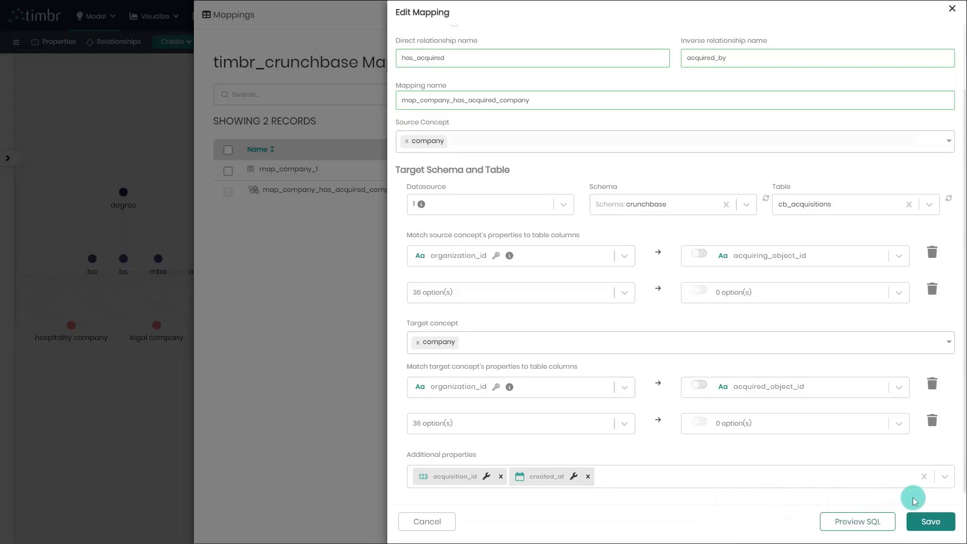
pyautogui.click(930, 524)
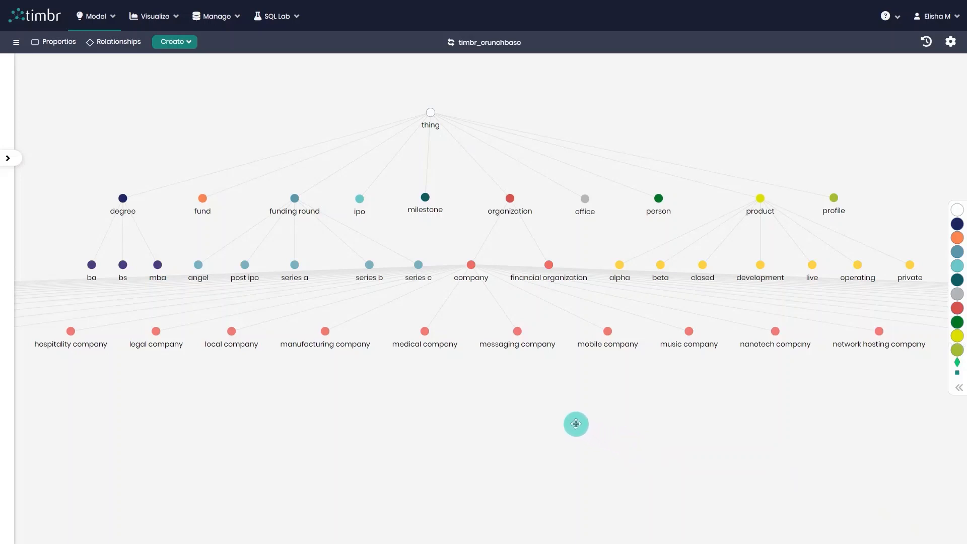
# Open the SQL query editor and select timbr_crunchbase as the knowledge graph
pyautogui.click(283, 20)
pyautogui.click(303, 39)
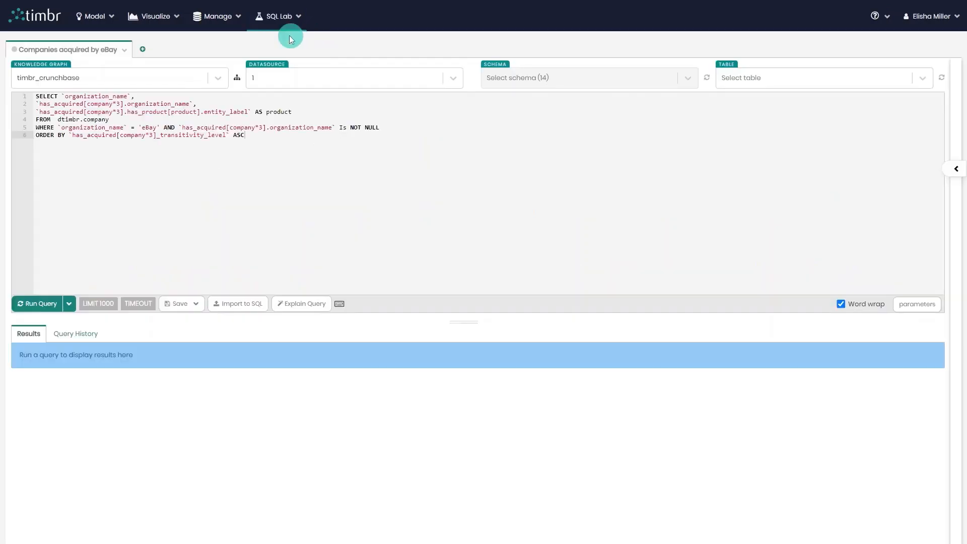
pyautogui.click(144, 85)
pyautogui.click(132, 248)
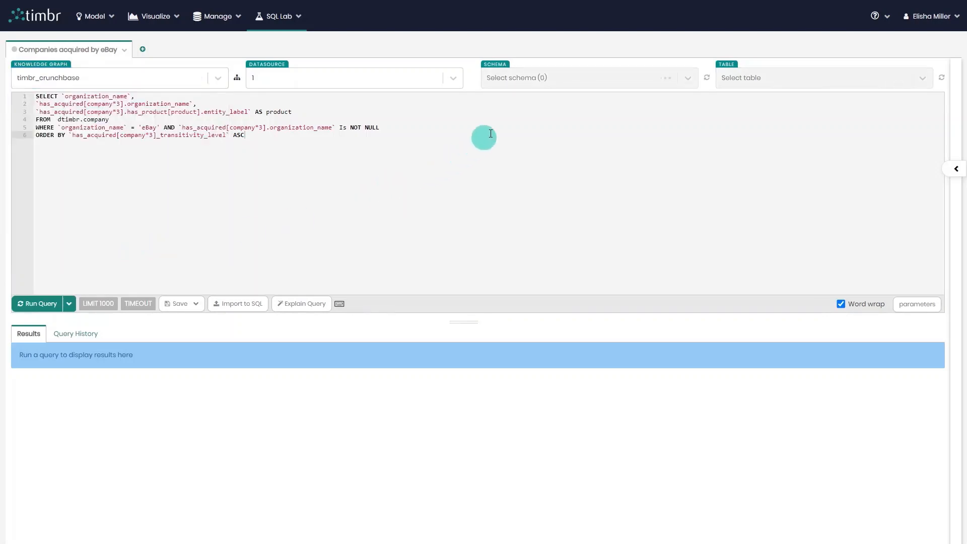
# Select the dtimbr schema and load its company table, under organization, to show the table's columns
pyautogui.click(523, 78)
pyautogui.write('dt')
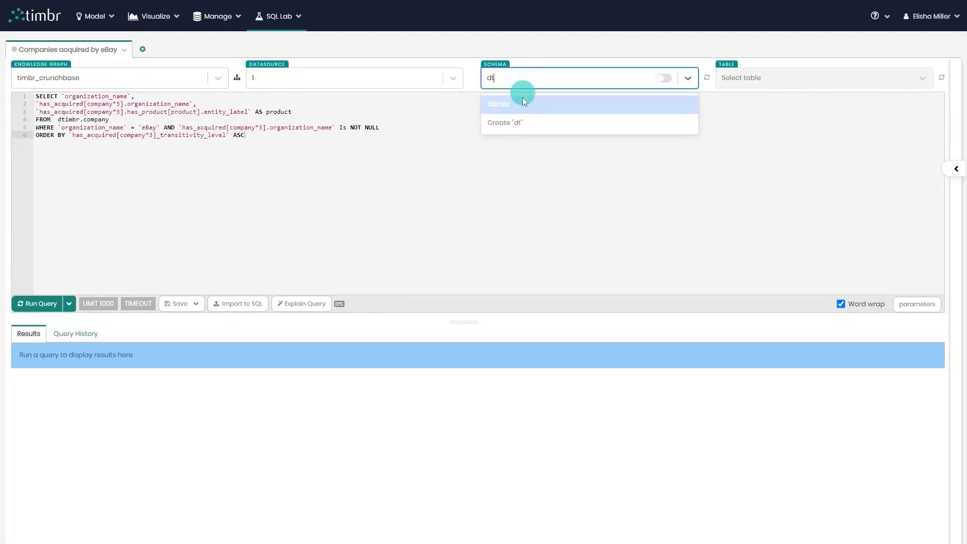
pyautogui.click(524, 103)
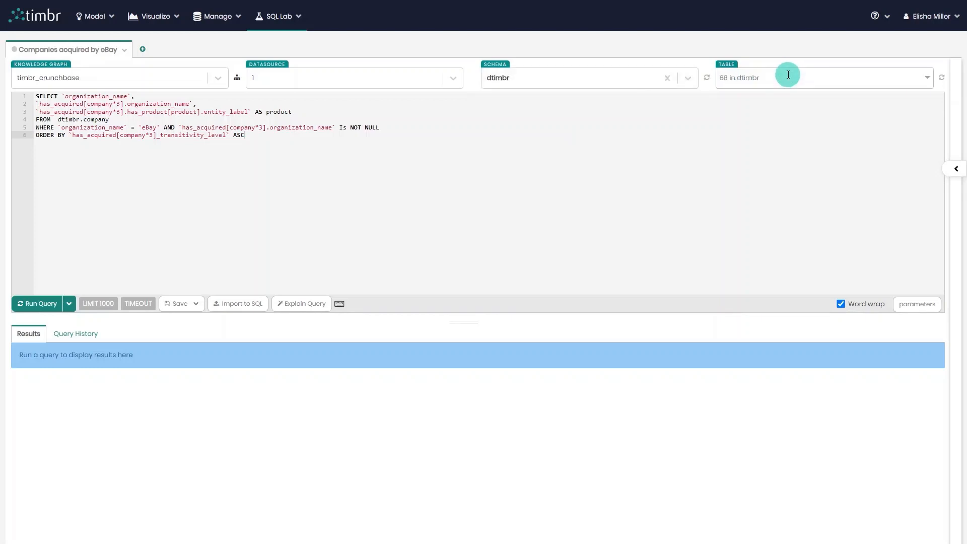
pyautogui.click(789, 74)
pyautogui.write('co')
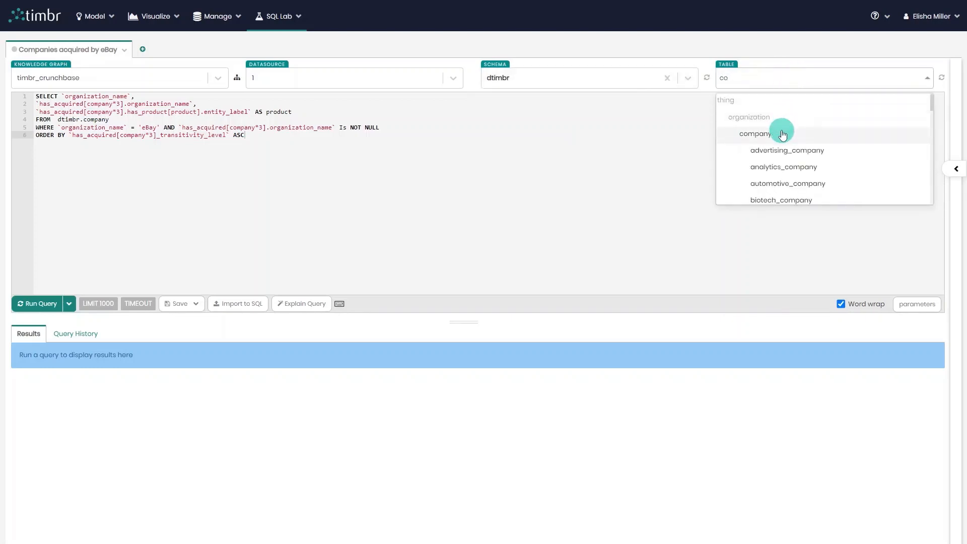
pyautogui.click(783, 134)
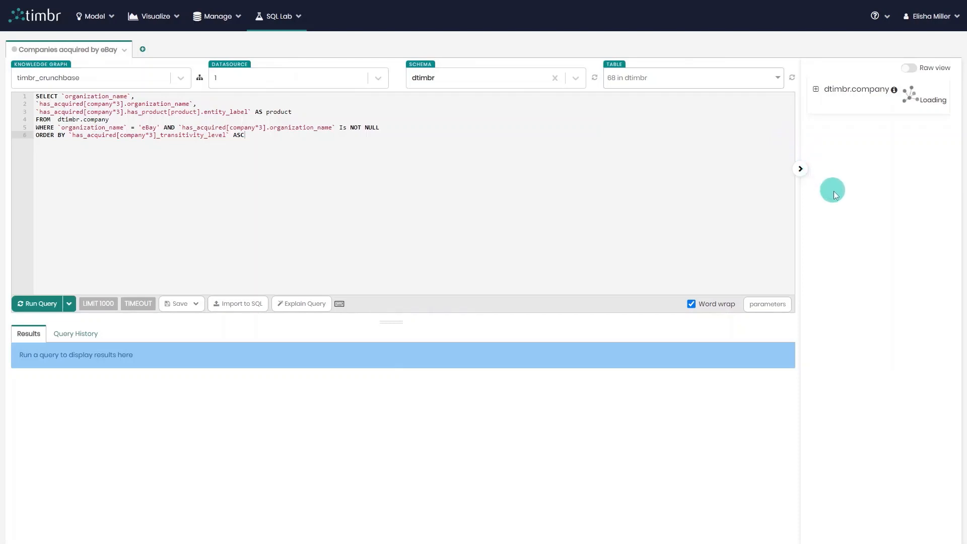
# Add the column `has_acquired[company*3]_transitivity_level` to the query's SELECT list, directly below the acquired company's organization_name
pyautogui.scroll(-7, 865, 237)
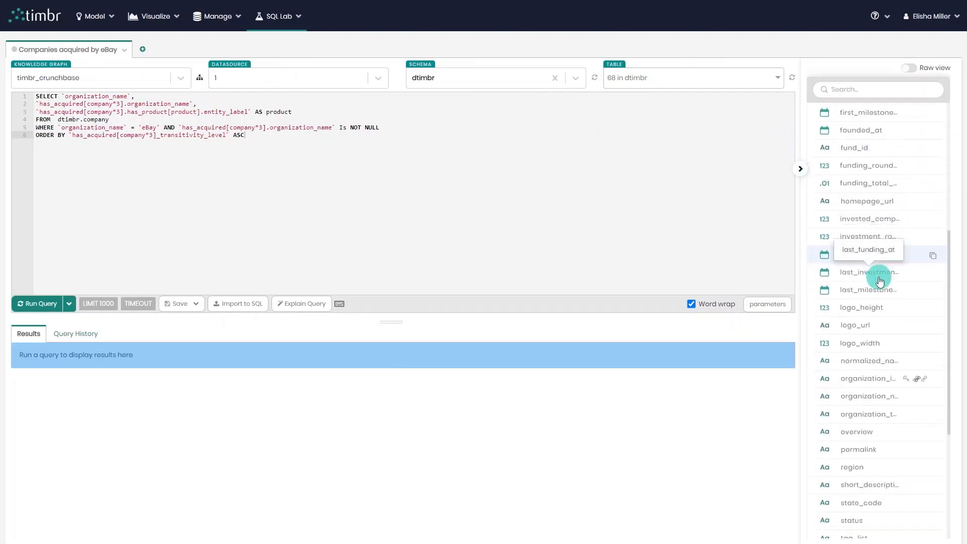
pyautogui.click(902, 372)
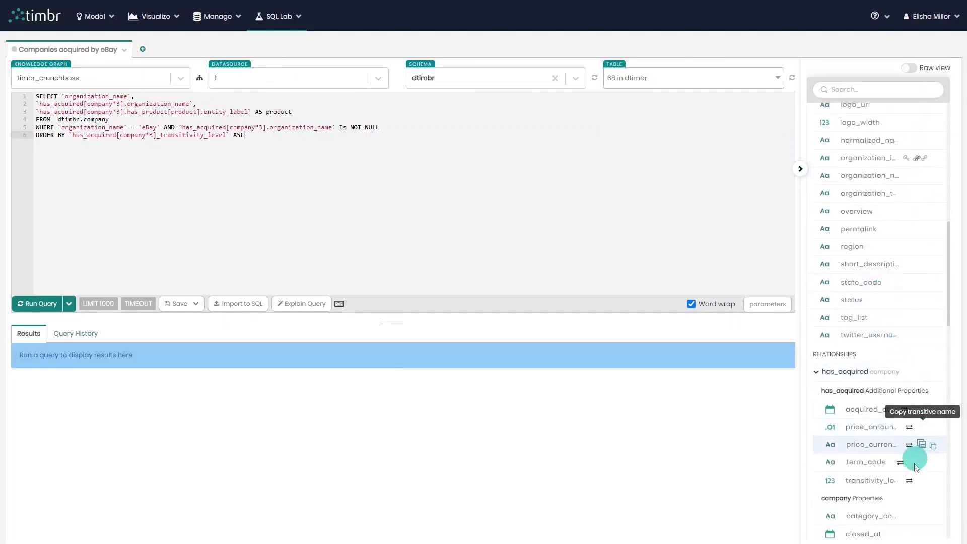
pyautogui.click(934, 484)
pyautogui.click(226, 102)
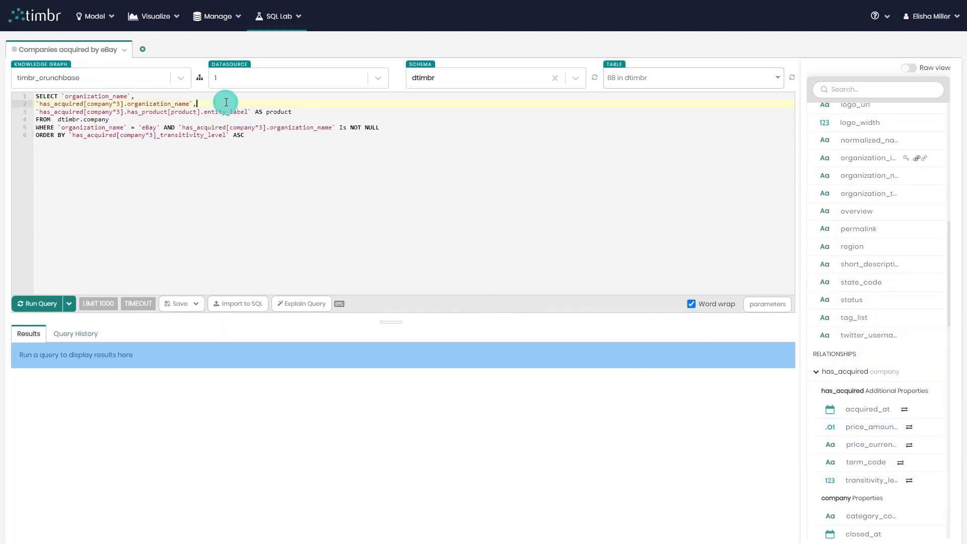
pyautogui.press('Return')
pyautogui.hotkey('ctrl', 'v')
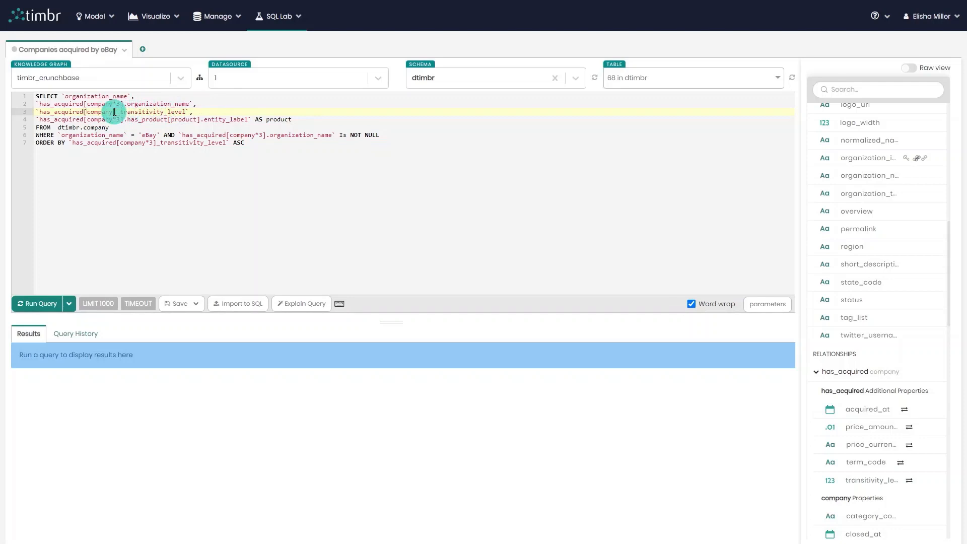
pyautogui.write('3')
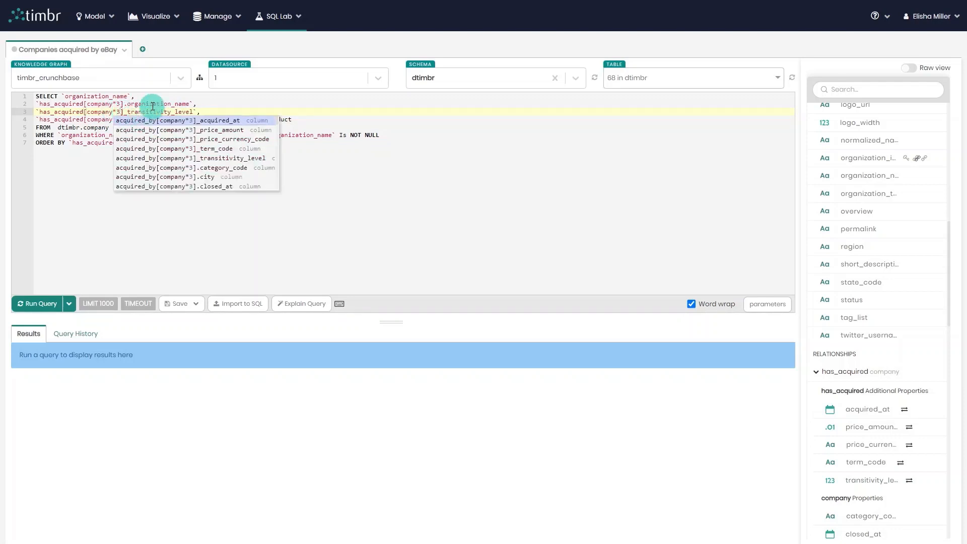
pyautogui.click(153, 104)
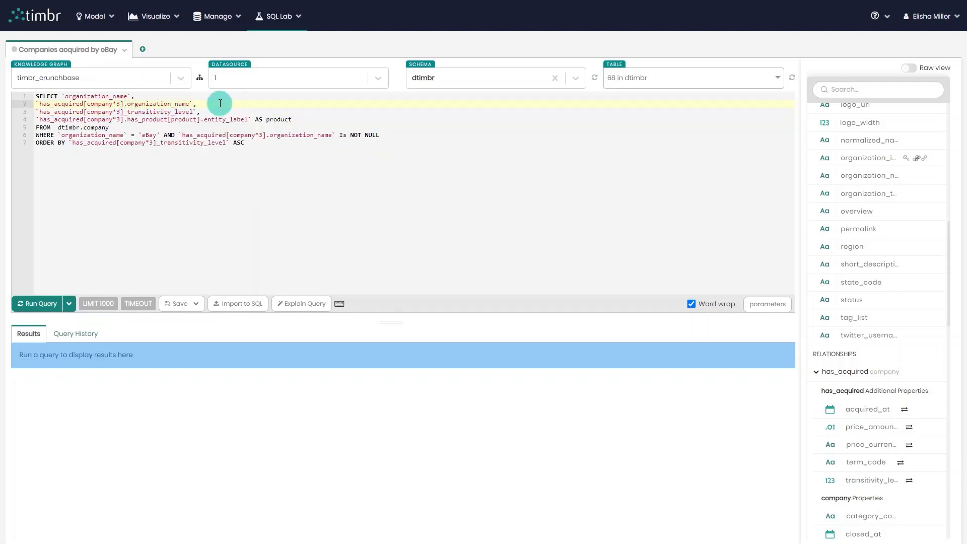
pyautogui.click(173, 112)
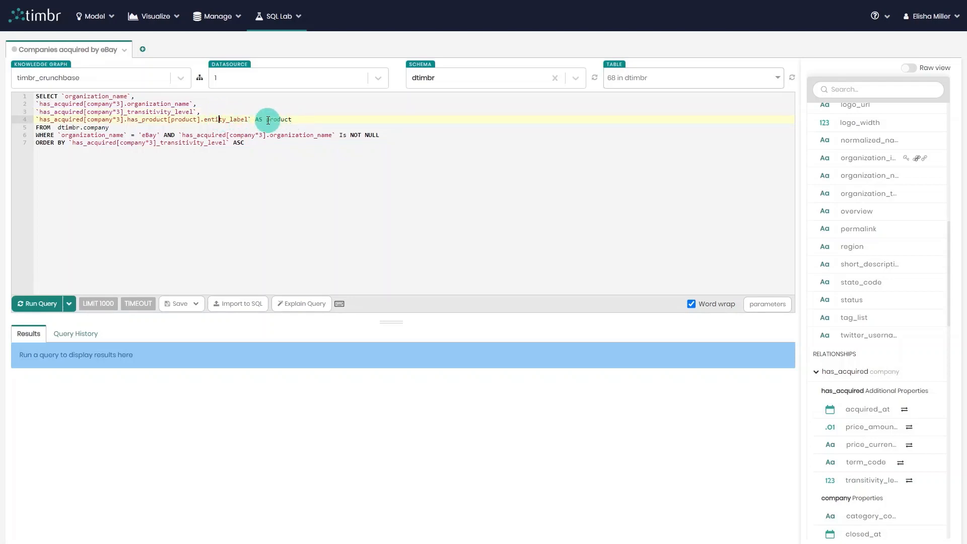
pyautogui.click(99, 127)
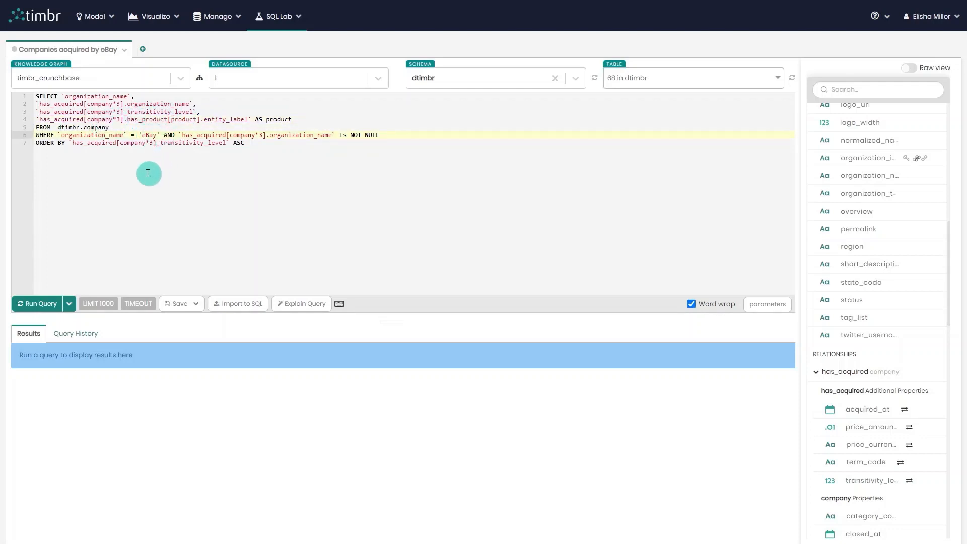
pyautogui.click(135, 146)
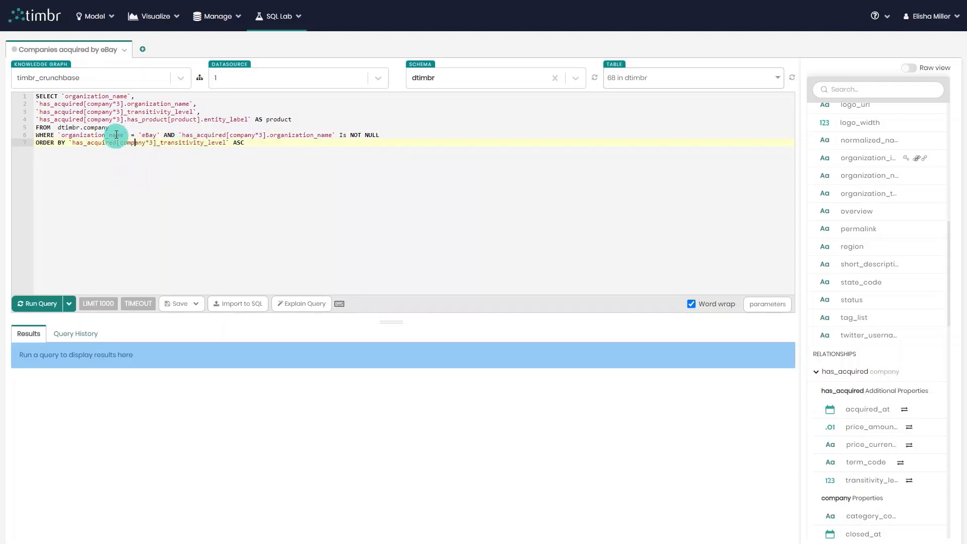
pyautogui.click(114, 104)
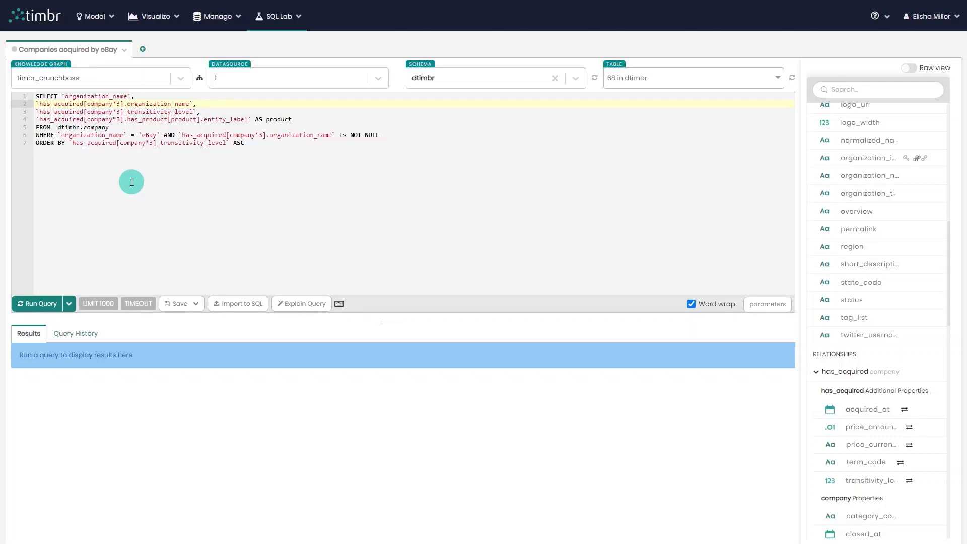
# Run the query on companies acquired by eBay and look through the rows to the end in an enlarged results area
pyautogui.click(52, 305)
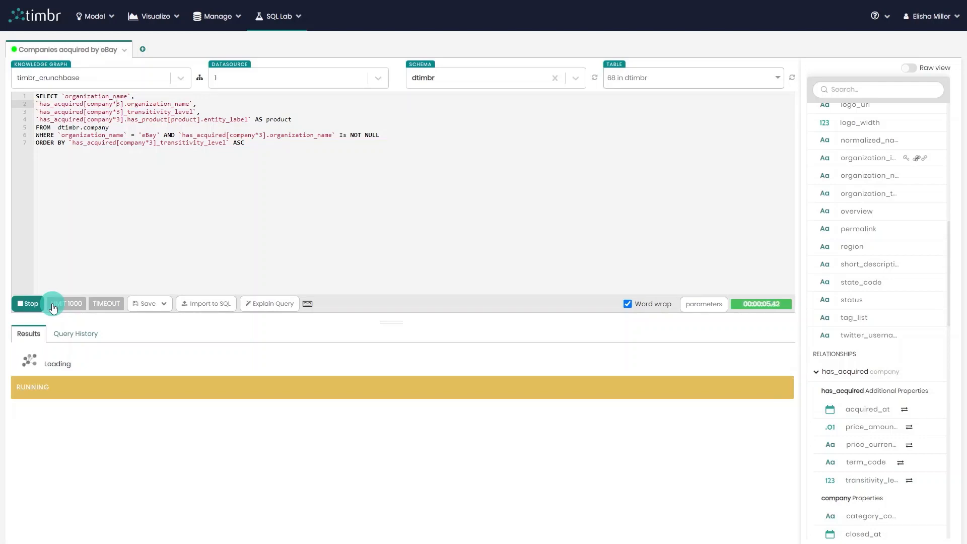
pyautogui.moveTo(393, 321); pyautogui.dragTo(385, 192)
pyautogui.scroll(-1, 544, 319)
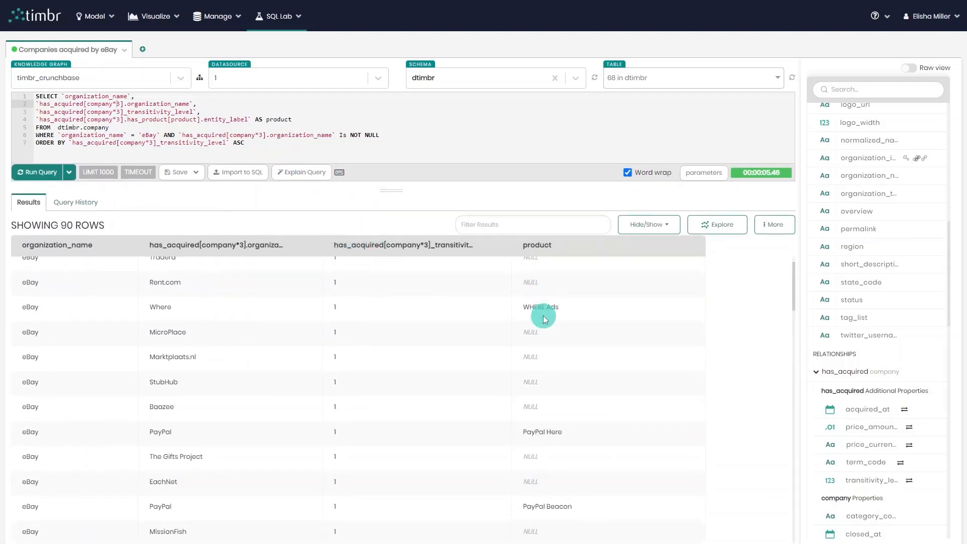
pyautogui.scroll(-5, 544, 319)
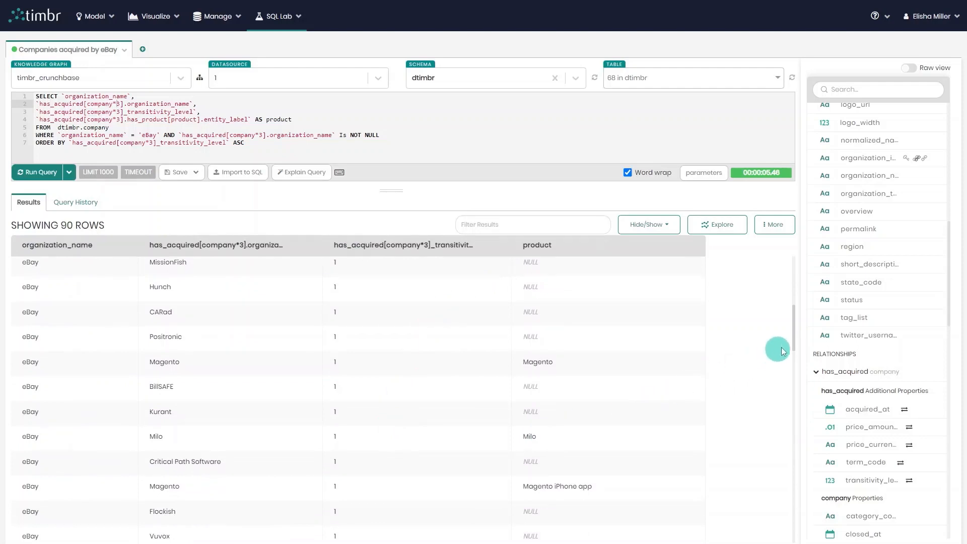
pyautogui.moveTo(793, 337); pyautogui.dragTo(801, 542)
pyautogui.scroll(-3, 511, 388)
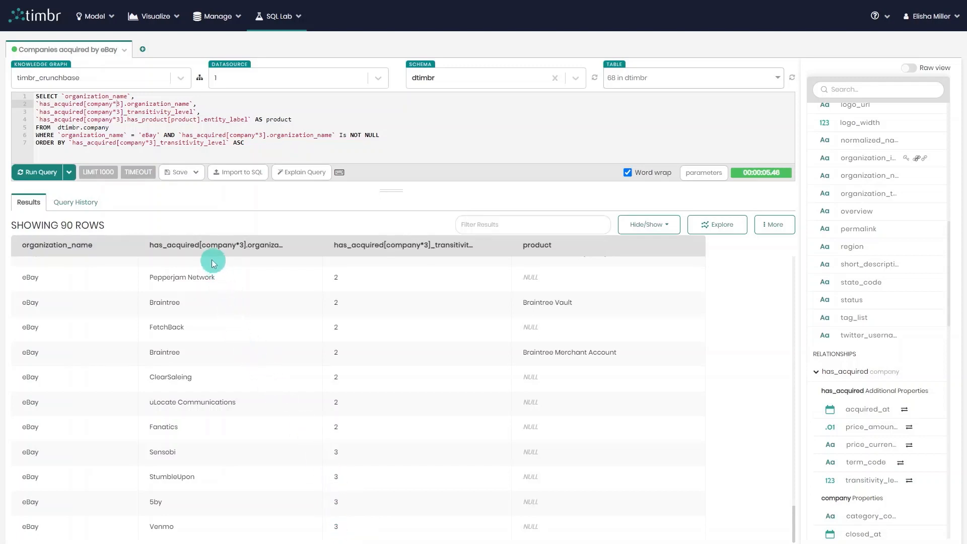
# Set the transitivity depth to 5 in every has_acquired[company] reference of the eBay query, including WHERE and ORDER BY, and run it
pyautogui.click(119, 105)
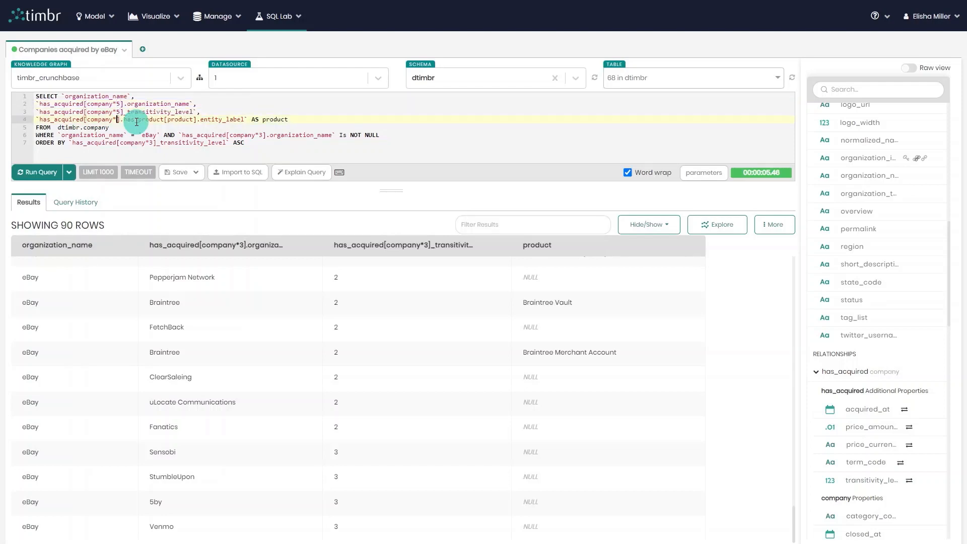
pyautogui.press('BackSpace')
pyautogui.write('5')
pyautogui.click(267, 134)
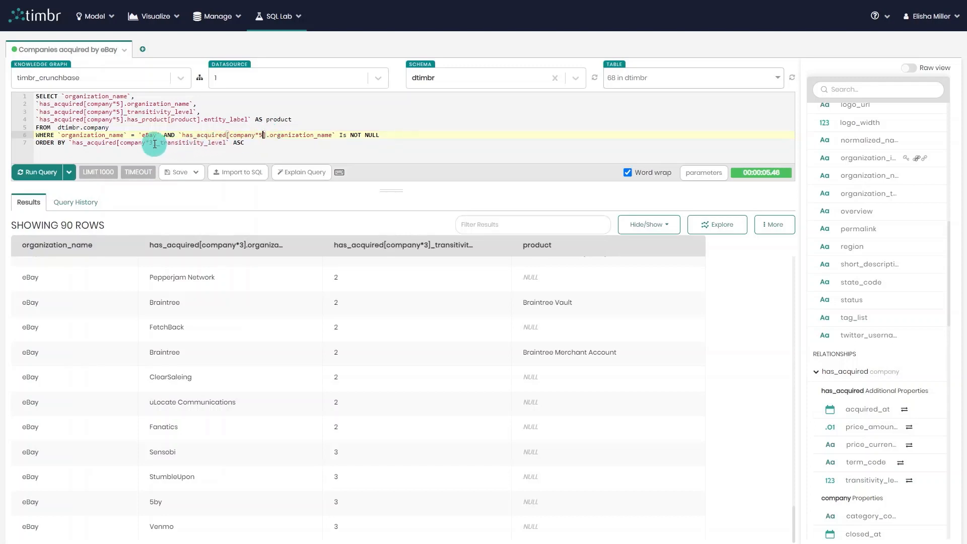
pyautogui.click(42, 174)
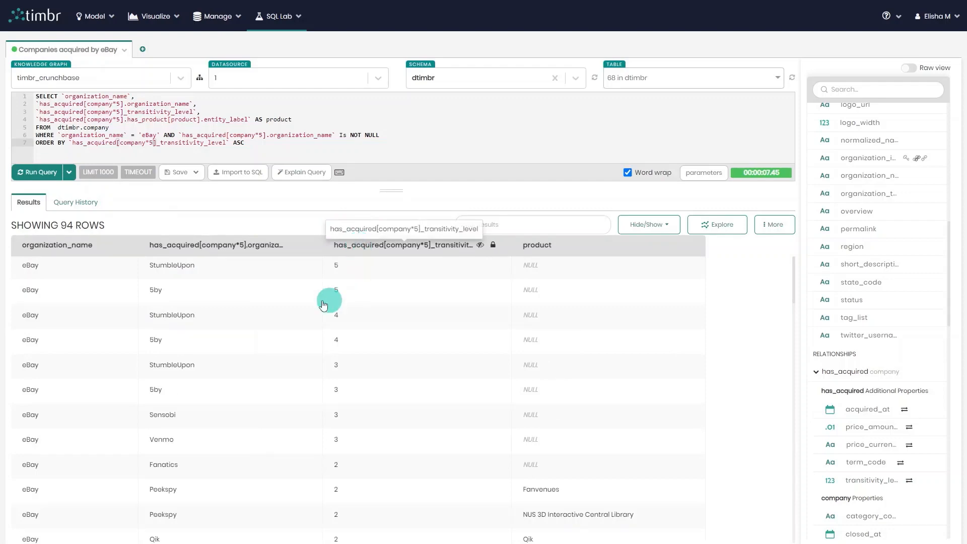
# Examine the full SQL that Explain Query generates for the five-level eBay acquisitions query, from its first joins to the end, and close it
pyautogui.click(293, 175)
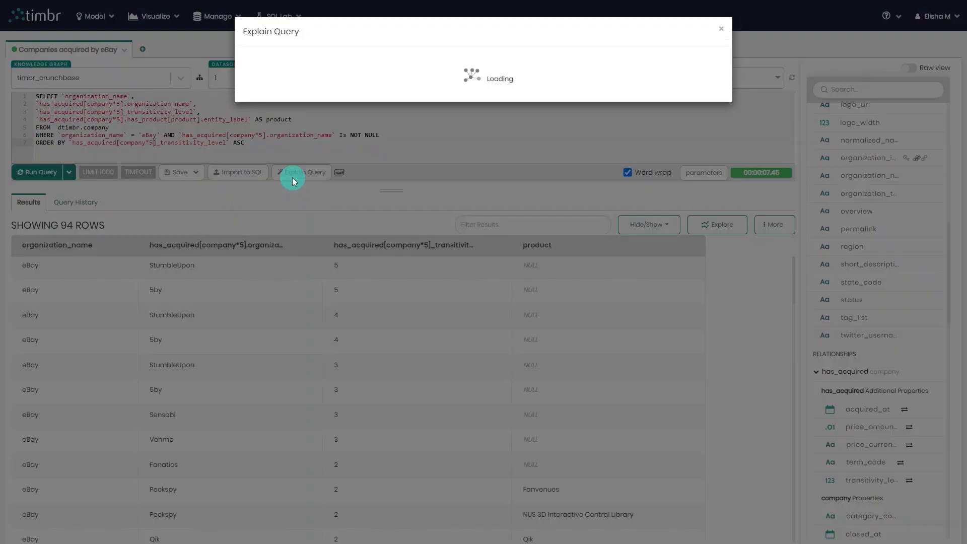
pyautogui.scroll(-15, 293, 178)
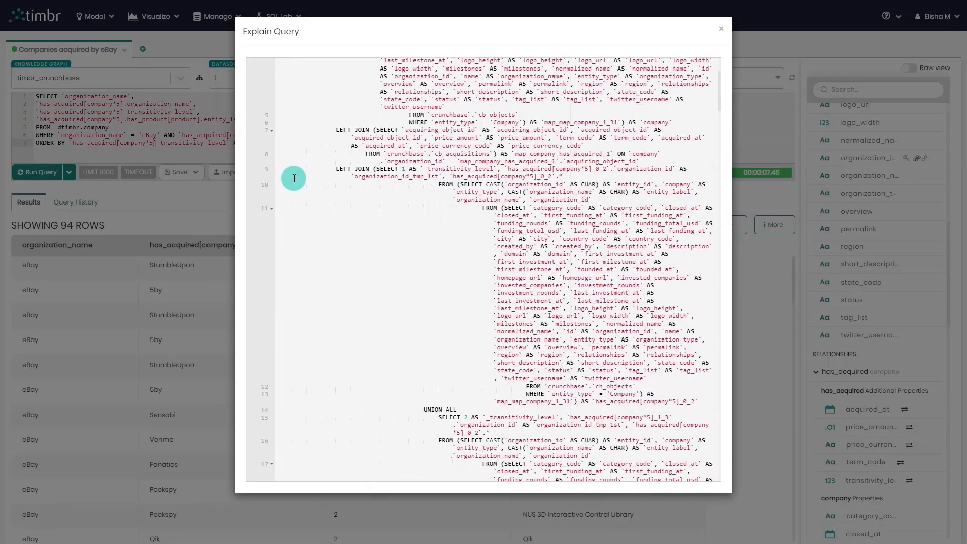
pyautogui.scroll(-5, 309, 194)
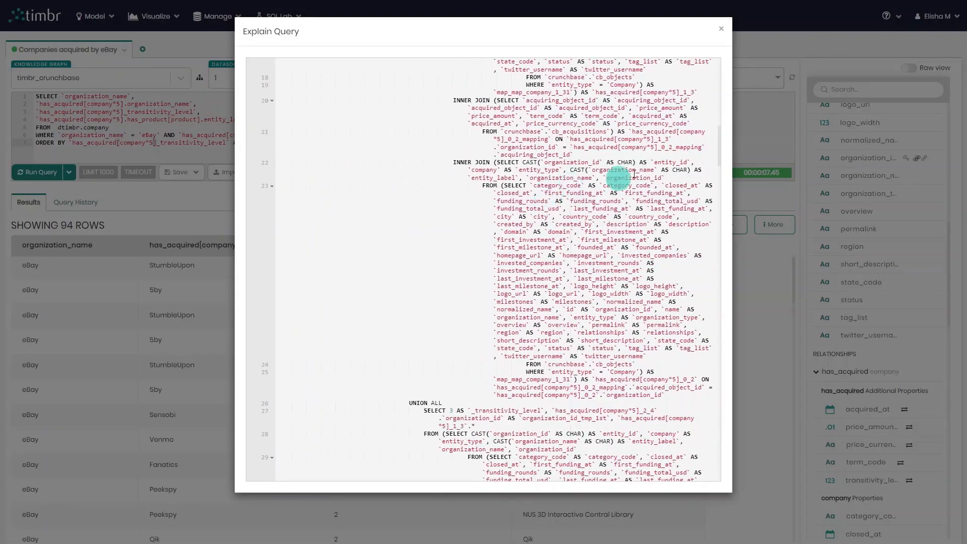
pyautogui.moveTo(720, 161); pyautogui.dragTo(723, 489)
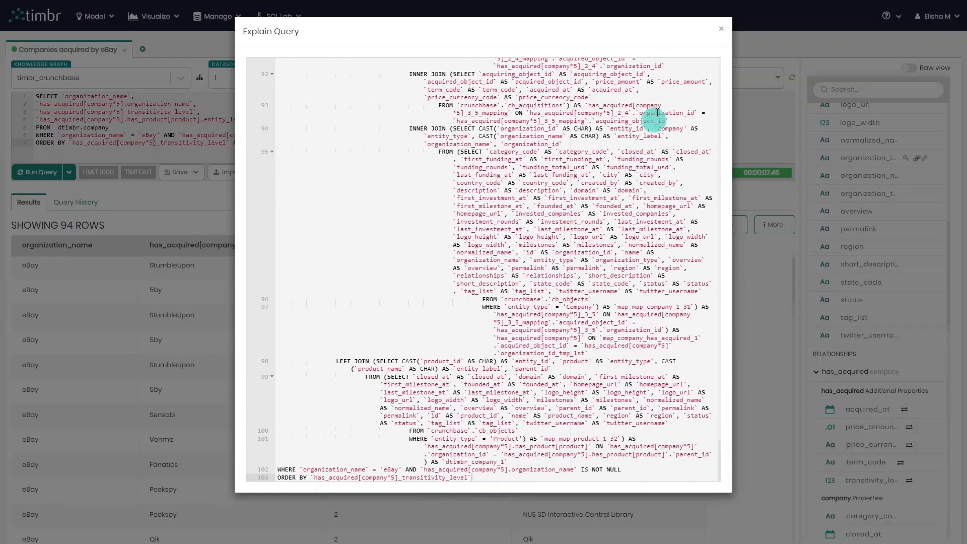
pyautogui.click(721, 31)
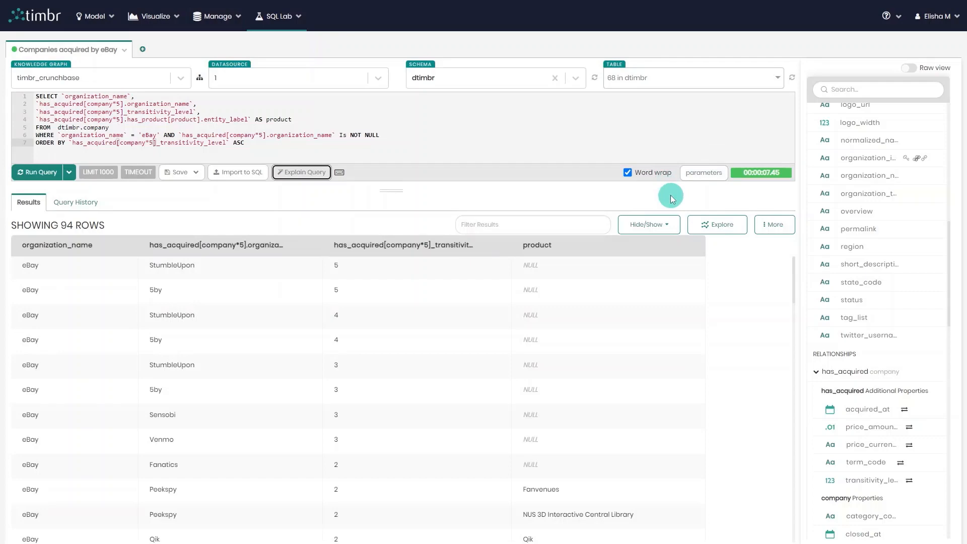